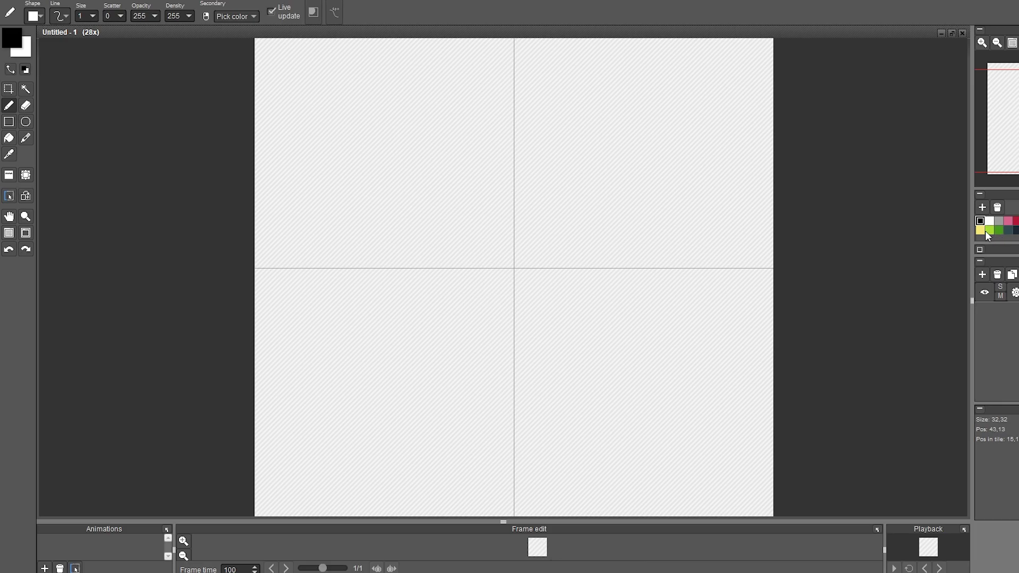
Load the greyt-bit-1x palette image from the Kiwii Pixel Art images folder.
{"action": "left_click", "coordinate": [990, 231]}
{"action": "right_click", "coordinate": [991, 230]}
{"action": "left_click", "coordinate": [186, 32]}
{"action": "double_click", "coordinate": [363, 103]}
{"action": "double_click", "coordinate": [202, 109]}
{"action": "left_click", "coordinate": [139, 104]}
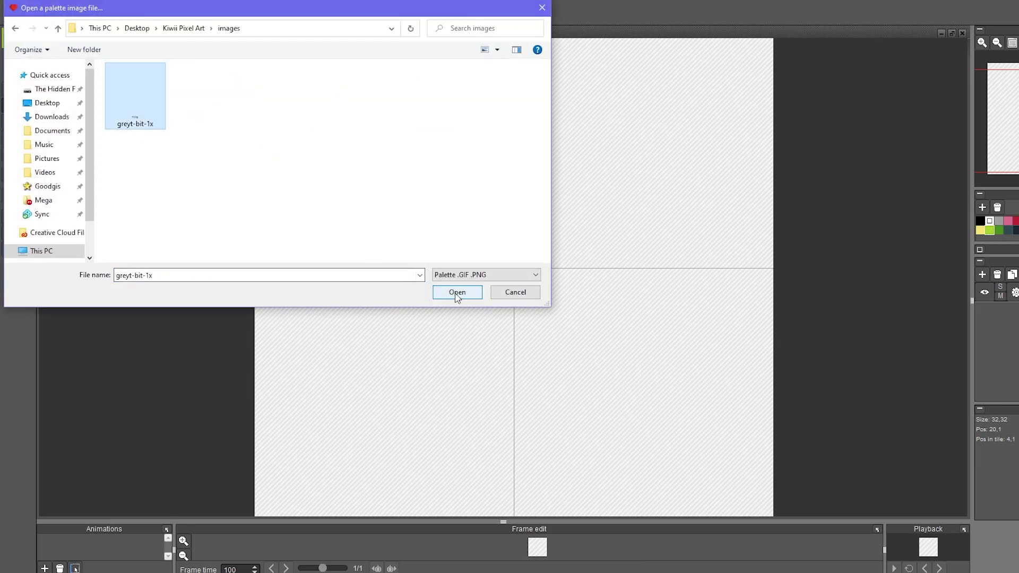
{"action": "left_click", "coordinate": [456, 293]}
Outline an isometric diamond with two-pixel stair steps across the canvas width in bright green and fill it.
{"action": "scroll", "coordinate": [560, 139], "scroll_direction": "down", "scroll_amount": 1}
{"action": "scroll", "coordinate": [540, 182], "scroll_direction": "up", "scroll_amount": 1}
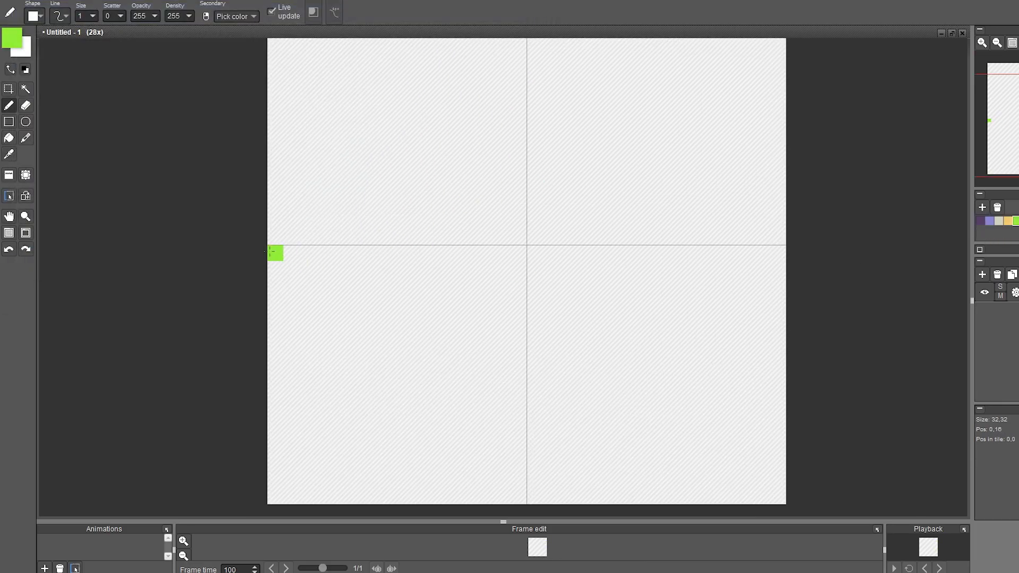
{"action": "mouse_move", "coordinate": [293, 239]}
{"action": "left_mouse_down"}
{"action": "mouse_move", "coordinate": [508, 142]}
{"action": "mouse_move", "coordinate": [530, 121]}
{"action": "mouse_move", "coordinate": [638, 172]}
{"action": "mouse_move", "coordinate": [638, 190]}
{"action": "mouse_move", "coordinate": [670, 192]}
{"action": "mouse_move", "coordinate": [672, 207]}
{"action": "mouse_move", "coordinate": [774, 244]}
{"action": "mouse_move", "coordinate": [769, 272]}
{"action": "mouse_move", "coordinate": [732, 287]}
{"action": "mouse_move", "coordinate": [746, 287]}
{"action": "mouse_move", "coordinate": [615, 332]}
{"action": "mouse_move", "coordinate": [537, 380]}
{"action": "mouse_move", "coordinate": [435, 344]}
{"action": "mouse_move", "coordinate": [372, 306]}
{"action": "left_mouse_up"}
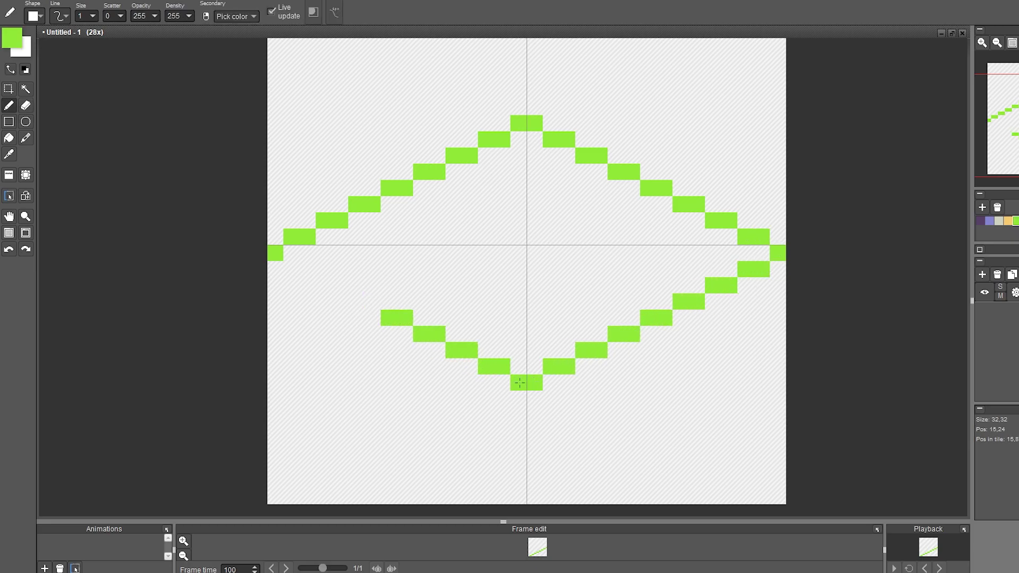
{"action": "left_click_drag", "start_coordinate": [520, 383], "coordinate": [276, 254]}
{"action": "key", "text": "f"}
{"action": "left_click", "coordinate": [535, 301]}
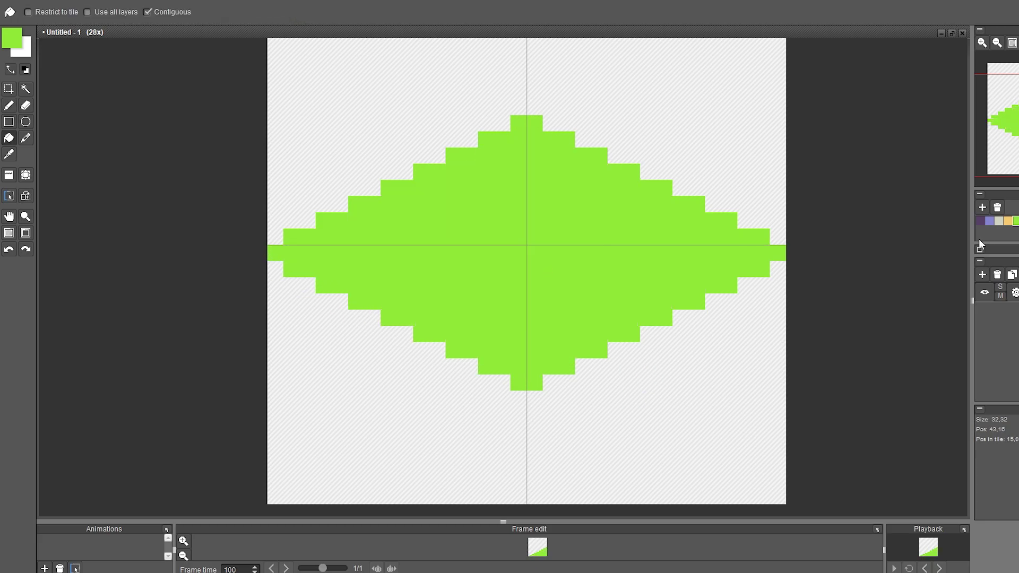
Outline both side faces below the green diamond down to the canvas's lower edge in salmon and fill them.
{"action": "left_click", "coordinate": [1018, 220]}
{"action": "key", "text": "b"}
{"action": "mouse_move", "coordinate": [533, 497]}
{"action": "left_mouse_down"}
{"action": "mouse_move", "coordinate": [691, 384]}
{"action": "mouse_move", "coordinate": [695, 414]}
{"action": "mouse_move", "coordinate": [778, 371]}
{"action": "left_mouse_up"}
{"action": "mouse_move", "coordinate": [518, 496]}
{"action": "left_mouse_down"}
{"action": "mouse_move", "coordinate": [421, 441]}
{"action": "mouse_move", "coordinate": [274, 317]}
{"action": "mouse_move", "coordinate": [270, 367]}
{"action": "mouse_move", "coordinate": [275, 270]}
{"action": "left_mouse_up"}
{"action": "left_click", "coordinate": [730, 286]}
{"action": "left_click_drag", "start_coordinate": [777, 269], "coordinate": [777, 352]}
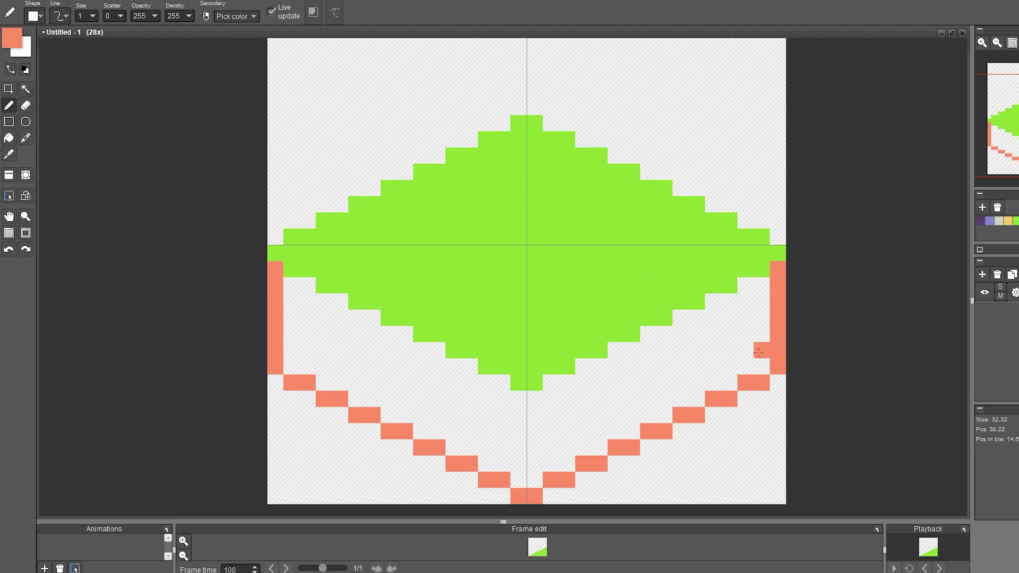
{"action": "key", "text": "f"}
{"action": "left_click", "coordinate": [743, 348]}
Recolour the right side face yellow-orange, separating it from the left face with a vertical line at the canvas centre.
{"action": "left_click", "coordinate": [981, 222]}
{"action": "left_click", "coordinate": [1008, 221]}
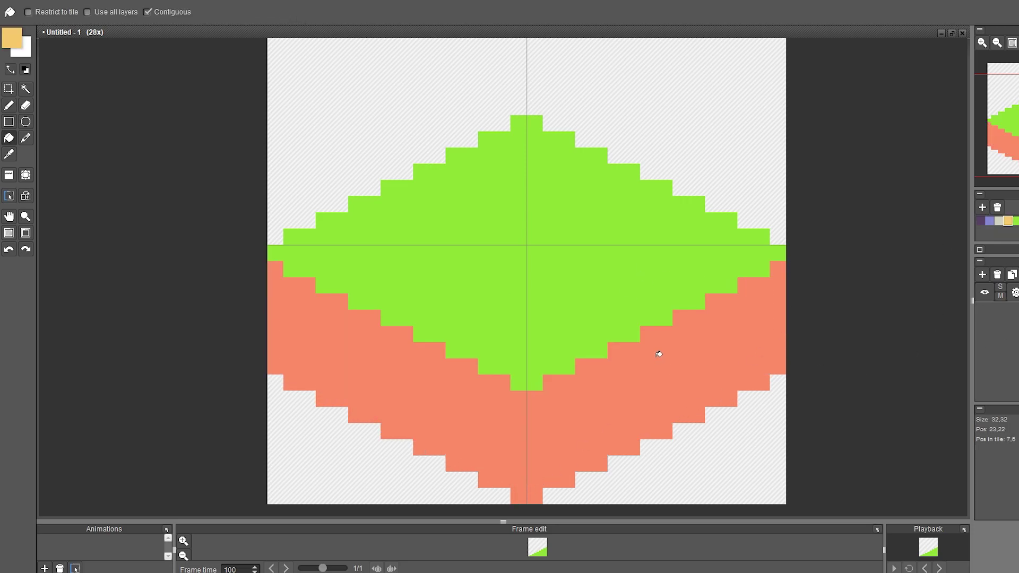
{"action": "key", "text": "b"}
{"action": "left_click_drag", "start_coordinate": [535, 398], "coordinate": [535, 499]}
{"action": "key", "text": "f"}
{"action": "left_click", "coordinate": [591, 445]}
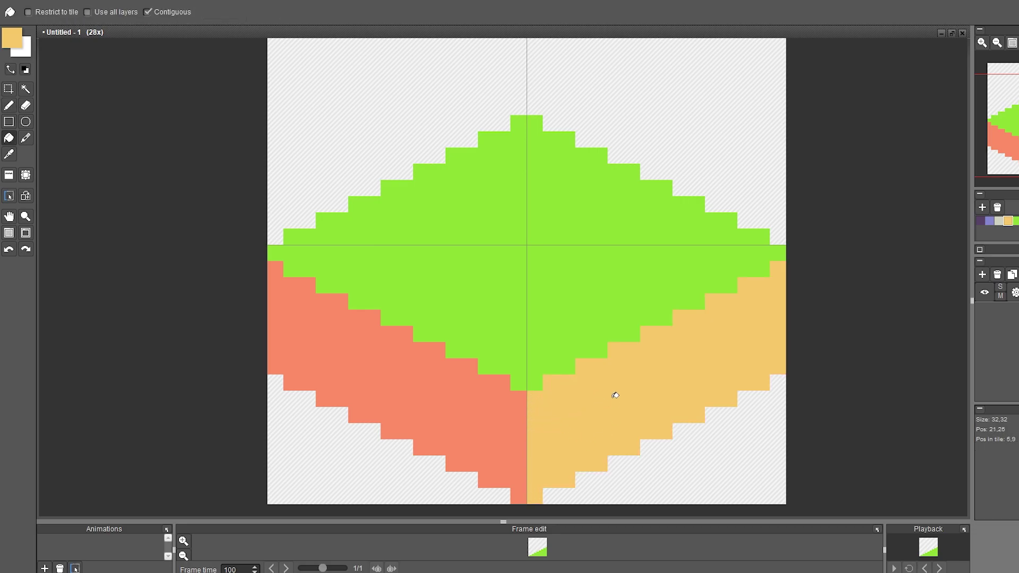
Select the whole block and move it up about 5 pixels to the canvas's upper edge.
{"action": "key", "text": "m"}
{"action": "left_click_drag", "start_coordinate": [773, 494], "coordinate": [268, 101]}
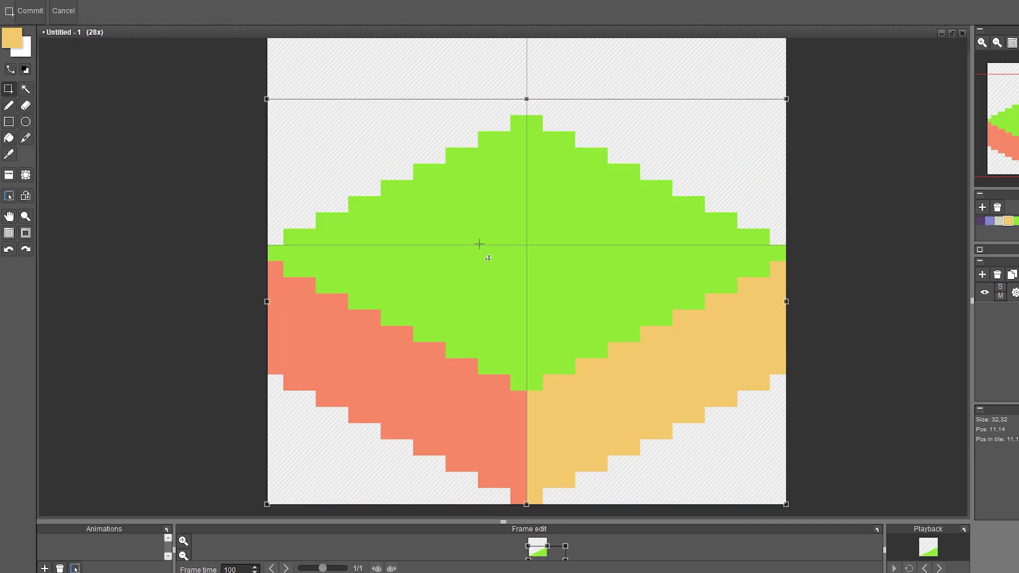
{"action": "left_click_drag", "start_coordinate": [536, 307], "coordinate": [536, 219]}
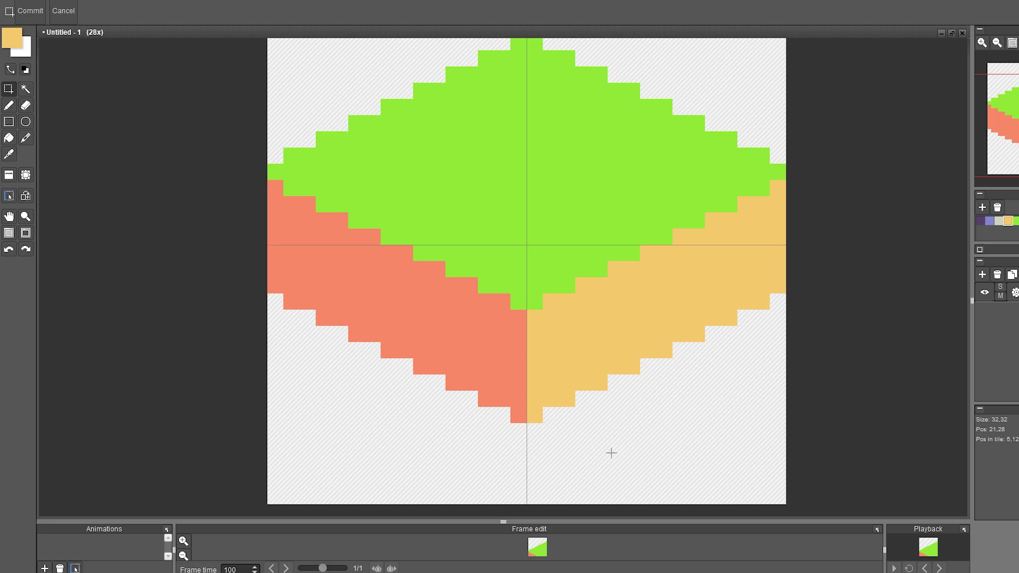
Extend the yellow-orange right face down to the canvas's lower edge with a stair-step outline and fill the gap.
{"action": "scroll", "coordinate": [611, 453], "scroll_direction": "down", "scroll_amount": 3}
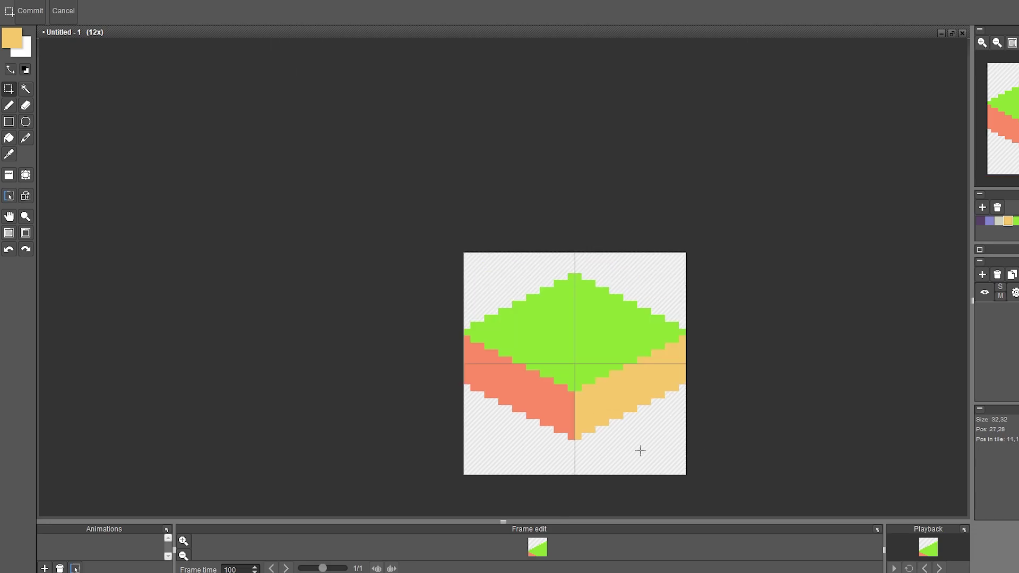
{"action": "key", "text": "b"}
{"action": "left_click", "coordinate": [579, 471], "text": "shift"}
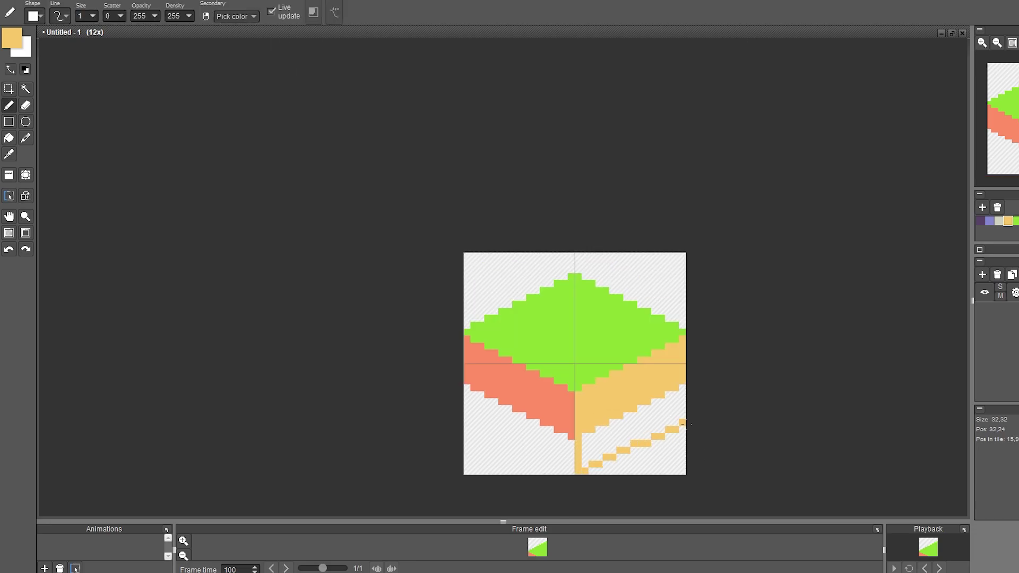
{"action": "key", "text": "g"}
{"action": "left_click", "coordinate": [621, 430]}
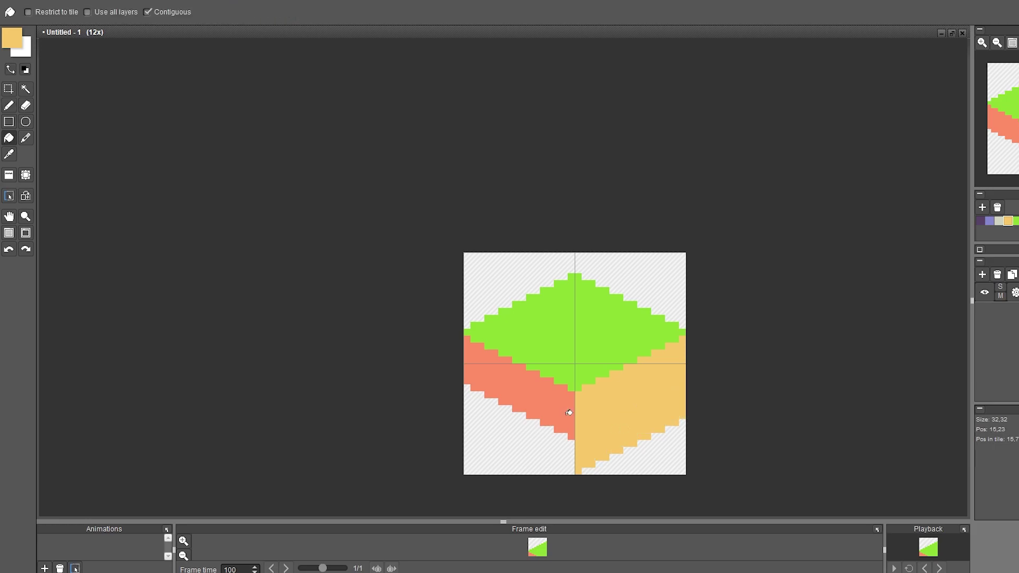
Extend the salmon left face down to match the right face and fill the gap.
{"action": "right_click", "coordinate": [571, 411]}
{"action": "key", "text": "b"}
{"action": "left_click", "coordinate": [571, 471]}
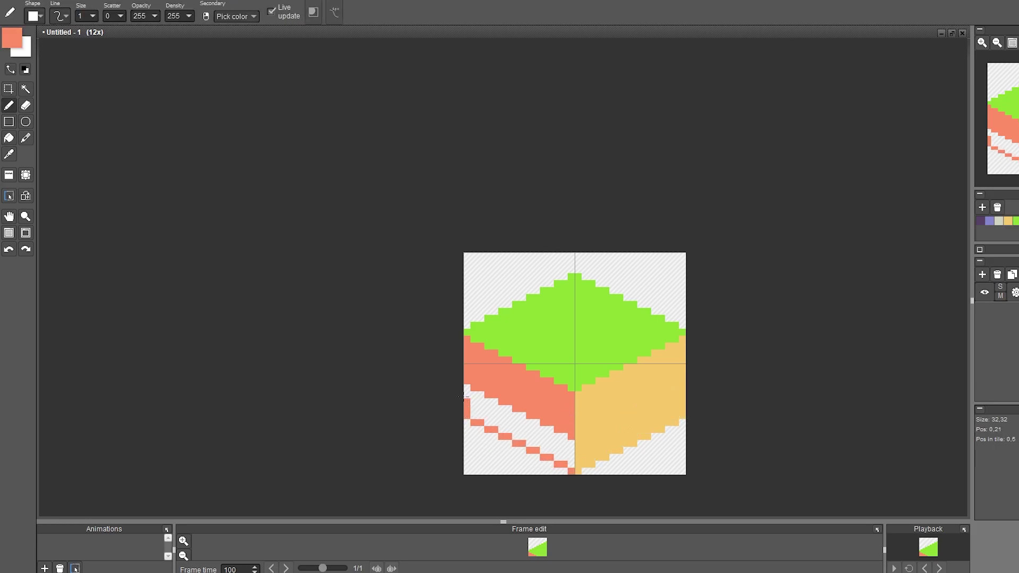
{"action": "left_click", "coordinate": [466, 391], "text": "shift"}
{"action": "key", "text": "g"}
{"action": "left_click", "coordinate": [516, 423]}
Paint a jagged bright green grass edge along the upper borders of both side faces.
{"action": "key", "text": "b"}
{"action": "left_click", "coordinate": [579, 395], "text": "alt"}
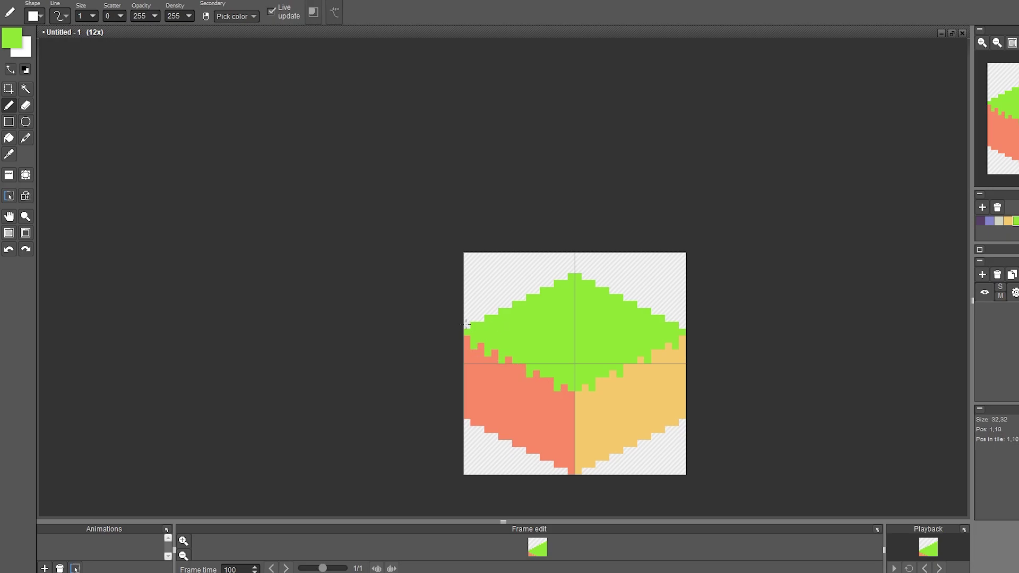
Resize the canvas to 64 by 64 pixels, 4 by 4 tiles, keeping the upper-left pivot point.
{"action": "left_click", "coordinate": [97, 1]}
{"action": "left_click", "coordinate": [116, 6]}
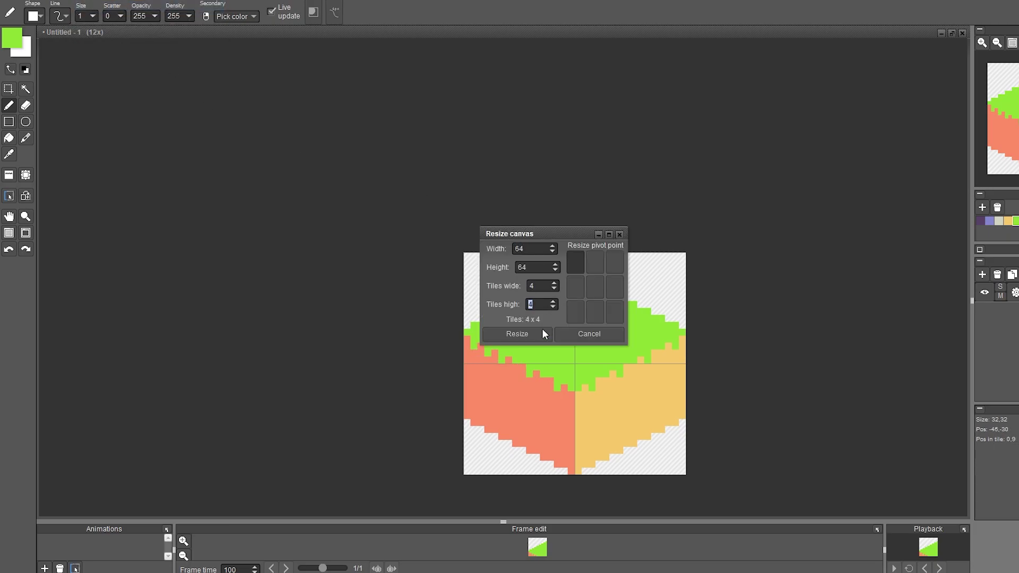
{"action": "left_click", "coordinate": [520, 335]}
{"action": "scroll", "coordinate": [622, 368], "scroll_direction": "down", "scroll_amount": 2}
Select the cube and move it to the horizontal centre of the canvas's lower half.
{"action": "left_click_drag", "start_coordinate": [622, 368], "coordinate": [345, 204]}
{"action": "key", "text": "s"}
{"action": "left_click_drag", "start_coordinate": [456, 297], "coordinate": [513, 381]}
{"action": "left_click", "coordinate": [587, 356]}
{"action": "scroll", "coordinate": [542, 338], "scroll_direction": "up", "scroll_amount": 2}
{"action": "left_click_drag", "start_coordinate": [542, 338], "coordinate": [606, 291]}
Draw a dark purple line under the jagged grass edge and outline the cube's outer contour in the same colour.
{"action": "left_click", "coordinate": [981, 221]}
{"action": "key", "text": "b"}
{"action": "left_click_drag", "start_coordinate": [485, 364], "coordinate": [638, 300]}
{"action": "left_click_drag", "start_coordinate": [474, 353], "coordinate": [453, 353]}
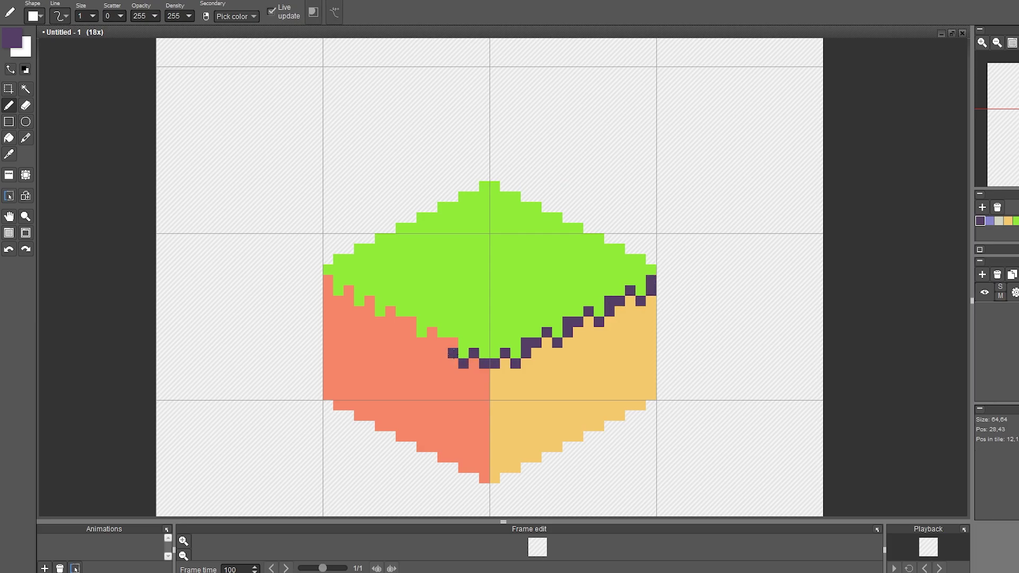
{"action": "left_click", "coordinate": [380, 322]}
{"action": "right_click", "coordinate": [371, 323]}
{"action": "right_click", "coordinate": [381, 321]}
{"action": "left_click", "coordinate": [370, 301]}
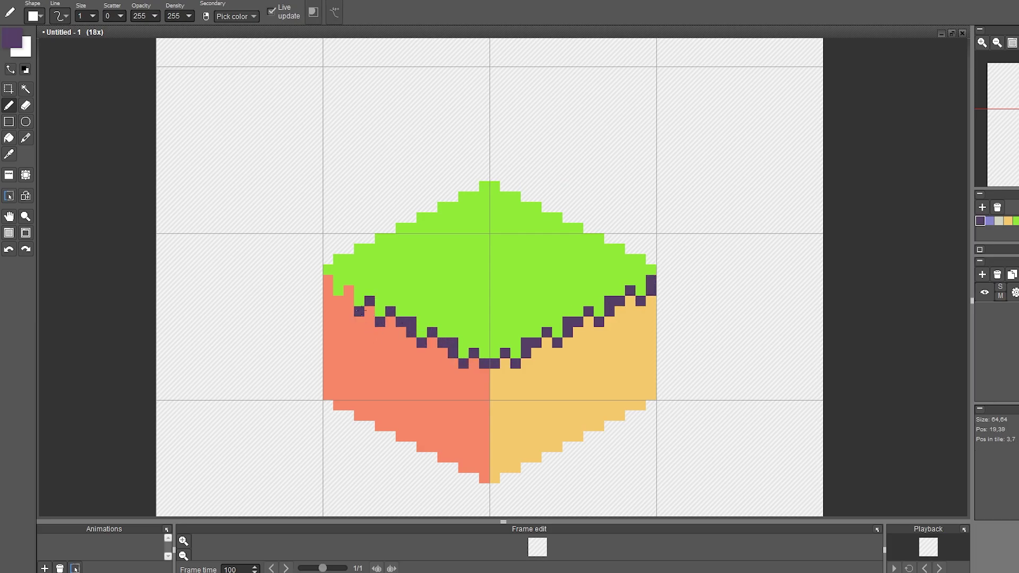
{"action": "mouse_move", "coordinate": [349, 299]}
{"action": "left_mouse_down"}
{"action": "mouse_move", "coordinate": [329, 300]}
{"action": "mouse_move", "coordinate": [316, 273]}
{"action": "mouse_move", "coordinate": [325, 404]}
{"action": "mouse_move", "coordinate": [379, 444]}
{"action": "mouse_move", "coordinate": [473, 485]}
{"action": "mouse_move", "coordinate": [538, 476]}
{"action": "mouse_move", "coordinate": [662, 405]}
{"action": "mouse_move", "coordinate": [665, 423]}
{"action": "mouse_move", "coordinate": [662, 263]}
{"action": "mouse_move", "coordinate": [530, 190]}
{"action": "mouse_move", "coordinate": [493, 175]}
{"action": "mouse_move", "coordinate": [328, 240]}
{"action": "mouse_move", "coordinate": [314, 256]}
{"action": "left_mouse_up"}
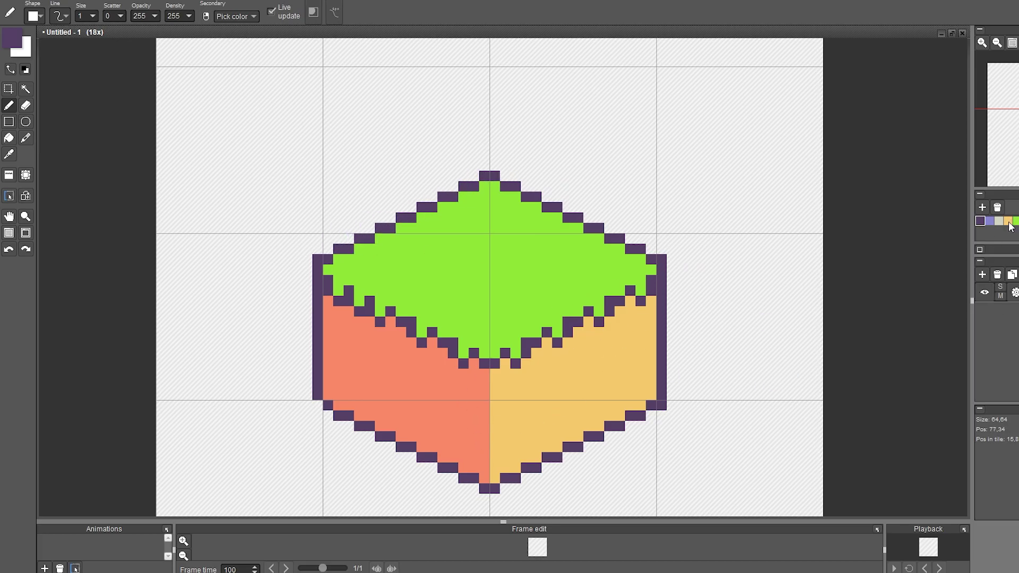
Shade the right face in salmon along its lower edge with short upward streaks and scattered single-pixel specks.
{"action": "right_click", "coordinate": [464, 437]}
{"action": "left_click_drag", "start_coordinate": [495, 470], "coordinate": [651, 393]}
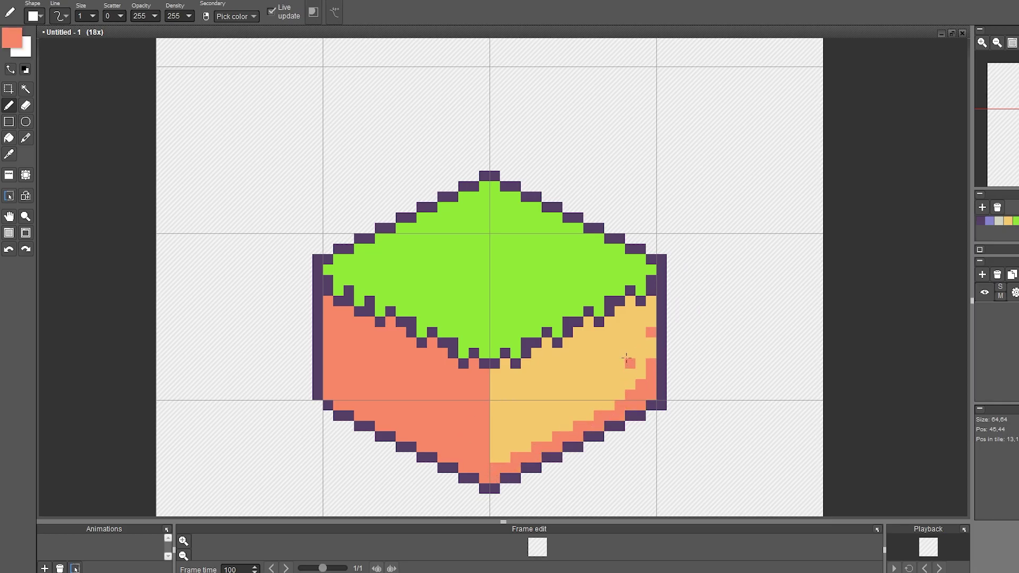
{"action": "mouse_move", "coordinate": [601, 410]}
{"action": "left_mouse_down"}
{"action": "mouse_move", "coordinate": [577, 383]}
{"action": "mouse_move", "coordinate": [586, 412]}
{"action": "mouse_move", "coordinate": [548, 437]}
{"action": "left_mouse_up"}
{"action": "right_click", "coordinate": [568, 392]}
{"action": "right_click", "coordinate": [589, 406]}
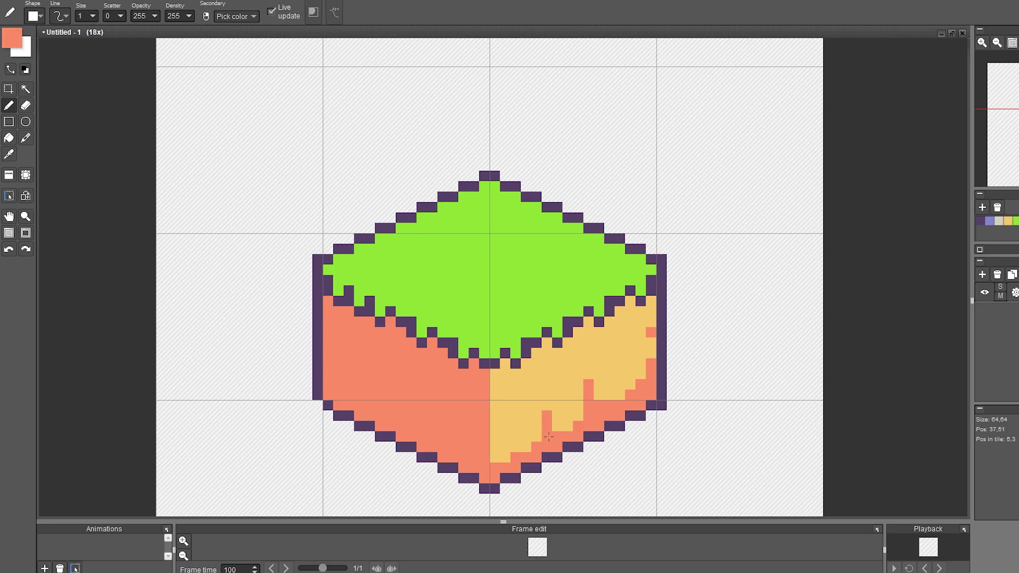
{"action": "left_click", "coordinate": [506, 416]}
{"action": "left_click_drag", "start_coordinate": [557, 385], "coordinate": [548, 385]}
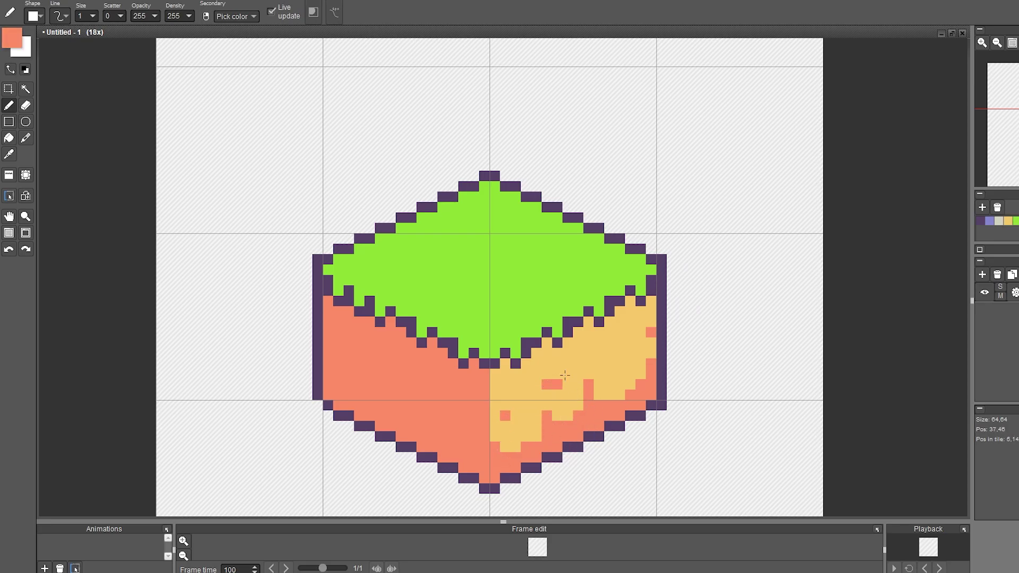
Shade the left face in dark purple along its lower edge with upward streaks and scattered single-pixel specks.
{"action": "right_click", "coordinate": [490, 489]}
{"action": "mouse_move", "coordinate": [484, 480]}
{"action": "left_mouse_down"}
{"action": "mouse_move", "coordinate": [472, 457]}
{"action": "mouse_move", "coordinate": [409, 441]}
{"action": "mouse_move", "coordinate": [344, 405]}
{"action": "mouse_move", "coordinate": [328, 367]}
{"action": "left_mouse_up"}
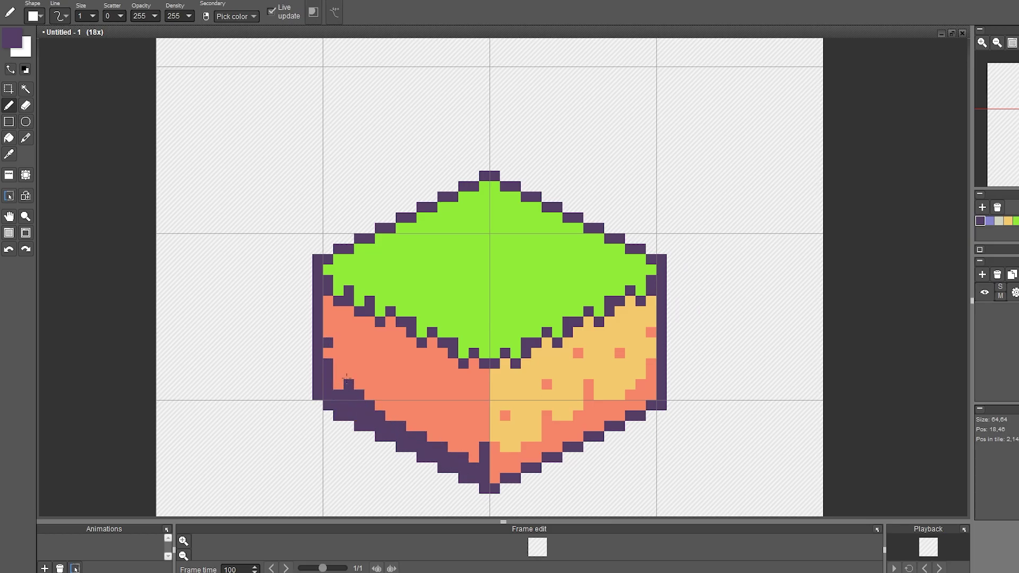
{"action": "left_click", "coordinate": [380, 364]}
{"action": "mouse_move", "coordinate": [379, 411]}
{"action": "left_mouse_down"}
{"action": "mouse_move", "coordinate": [380, 385]}
{"action": "mouse_move", "coordinate": [412, 426]}
{"action": "mouse_move", "coordinate": [474, 457]}
{"action": "left_mouse_up"}
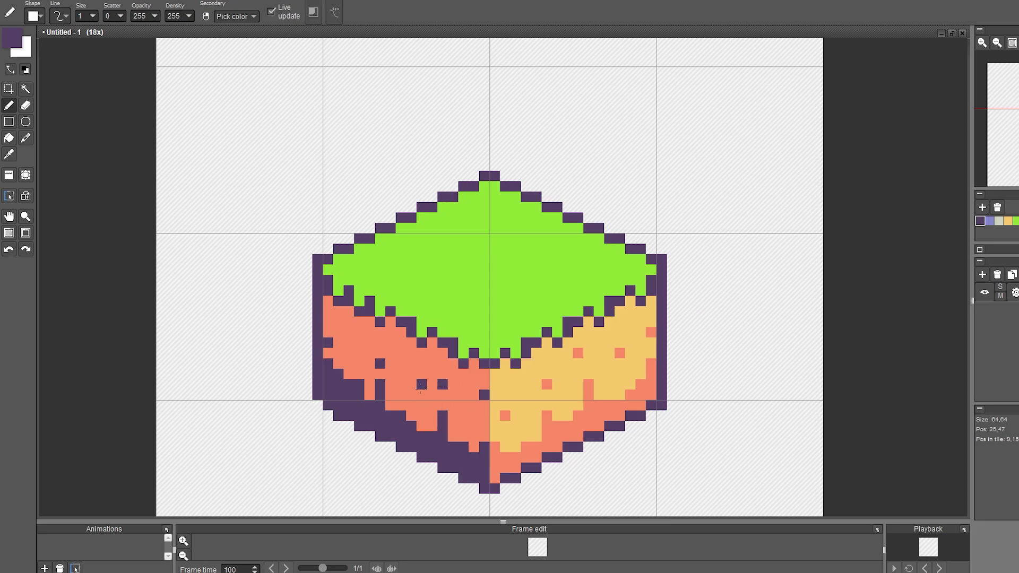
Set the drawing colour to 56a14b, a darker shading tone of the bright green grass colour.
{"action": "scroll", "coordinate": [542, 405], "scroll_direction": "down", "scroll_amount": 3}
{"action": "scroll", "coordinate": [555, 437], "scroll_direction": "up", "scroll_amount": 1}
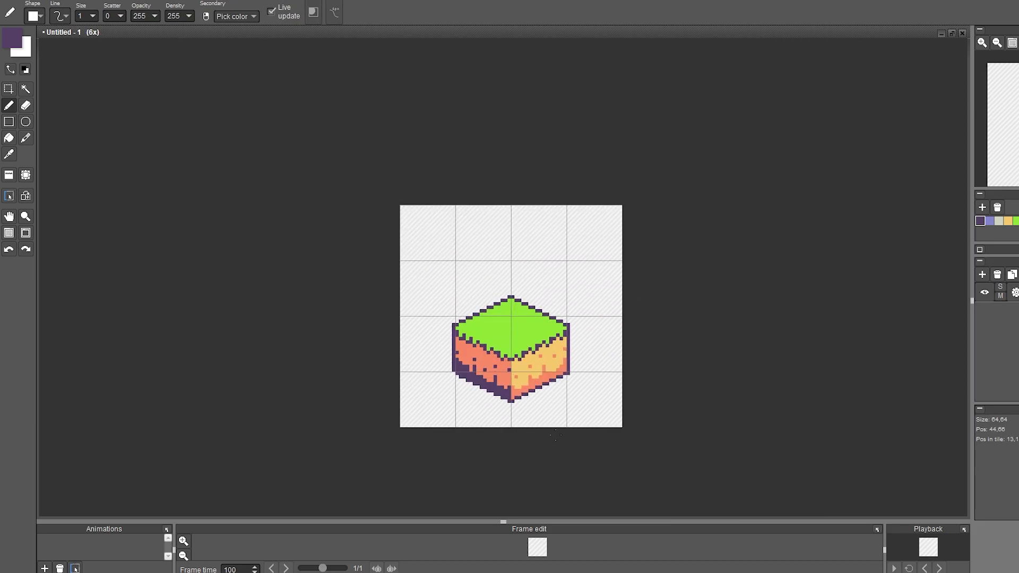
{"action": "scroll", "coordinate": [555, 435], "scroll_direction": "up", "scroll_amount": 1}
{"action": "left_click", "coordinate": [1016, 221]}
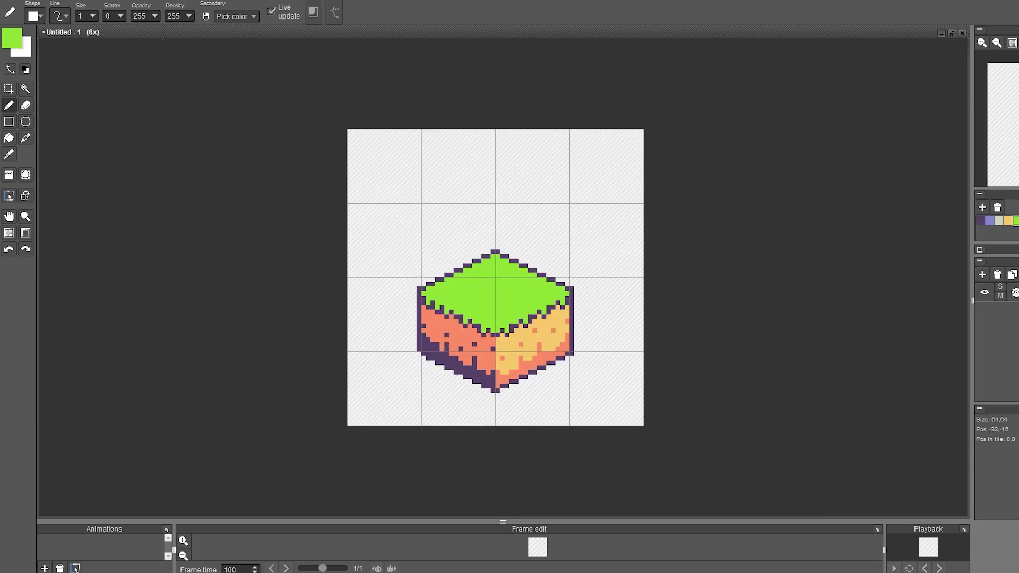
{"action": "left_click", "coordinate": [12, 38]}
{"action": "left_click", "coordinate": [339, 97]}
{"action": "left_click", "coordinate": [330, 126]}
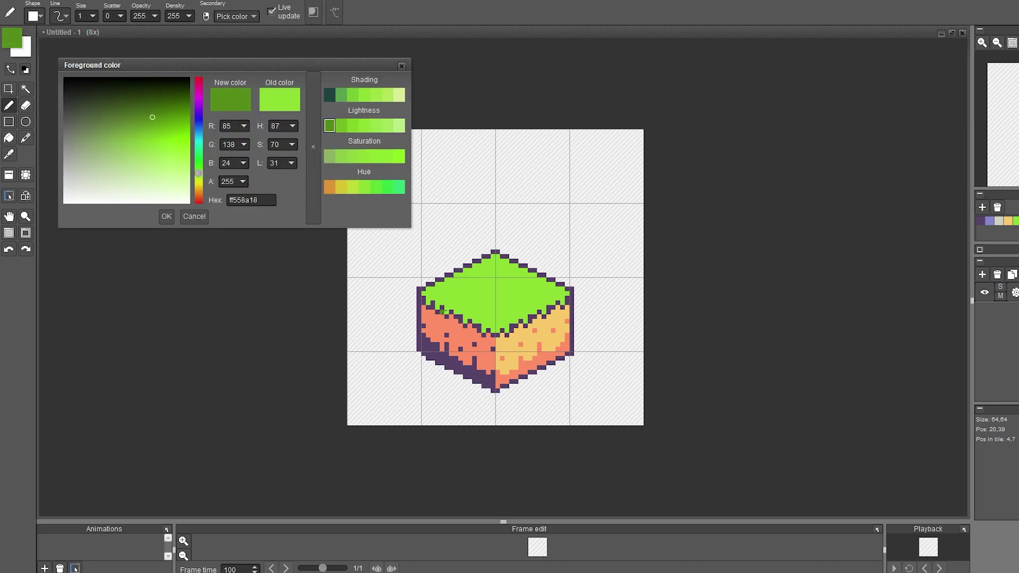
{"action": "left_click", "coordinate": [341, 95]}
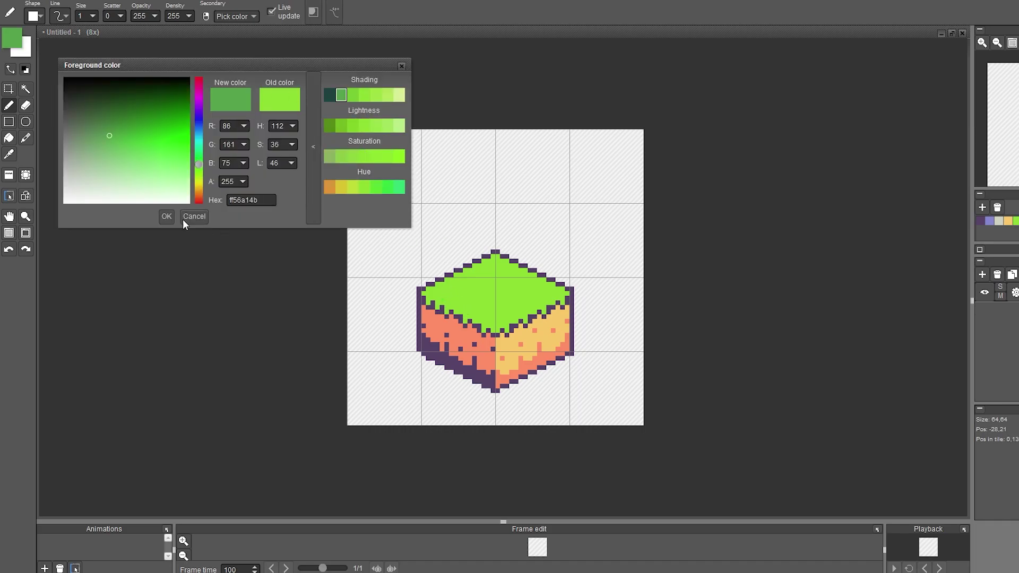
{"action": "left_click", "coordinate": [167, 217]}
Shade the grass edge above the right face with darker green pixels following the purple line.
{"action": "scroll", "coordinate": [505, 286], "scroll_direction": "up", "scroll_amount": 1}
{"action": "left_click_drag", "start_coordinate": [273, 291], "coordinate": [476, 216]}
{"action": "scroll", "coordinate": [476, 216], "scroll_direction": "up", "scroll_amount": 4}
{"action": "mouse_move", "coordinate": [436, 372]}
{"action": "left_mouse_down"}
{"action": "mouse_move", "coordinate": [476, 361]}
{"action": "mouse_move", "coordinate": [517, 340]}
{"action": "left_mouse_up"}
{"action": "left_click", "coordinate": [549, 340]}
{"action": "left_click", "coordinate": [582, 306]}
{"action": "mouse_move", "coordinate": [614, 307]}
{"action": "left_mouse_down"}
{"action": "mouse_move", "coordinate": [614, 291]}
{"action": "mouse_move", "coordinate": [646, 275]}
{"action": "left_mouse_up"}
{"action": "left_click", "coordinate": [662, 258]}
{"action": "left_click", "coordinate": [678, 274]}
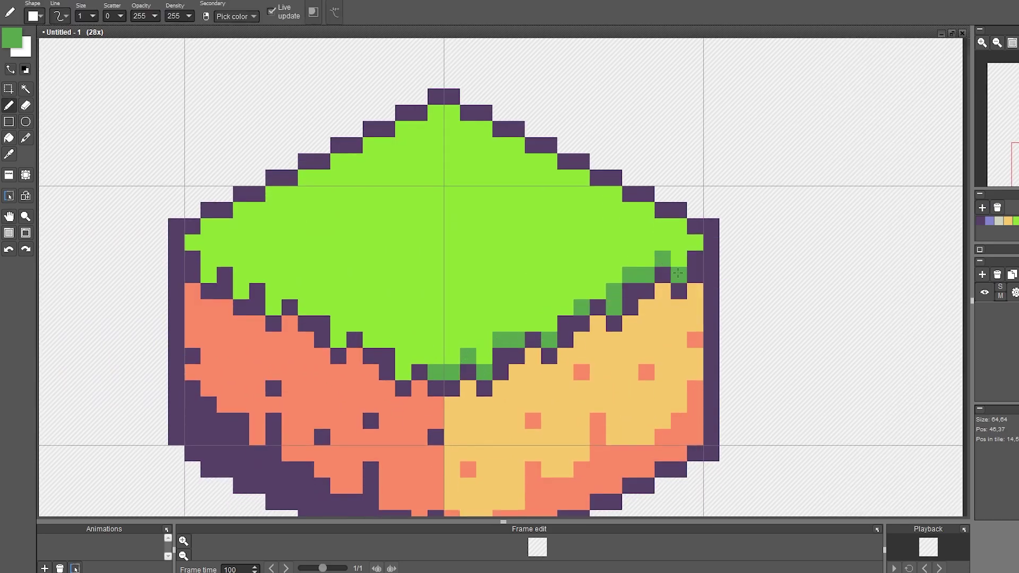
{"action": "left_click", "coordinate": [662, 290]}
{"action": "left_click", "coordinate": [566, 307]}
{"action": "left_click_drag", "start_coordinate": [550, 323], "coordinate": [534, 323]}
{"action": "left_click", "coordinate": [484, 356]}
Shade the grass edge above the left face with darker green pixels in its drooping tips.
{"action": "left_click", "coordinate": [404, 372]}
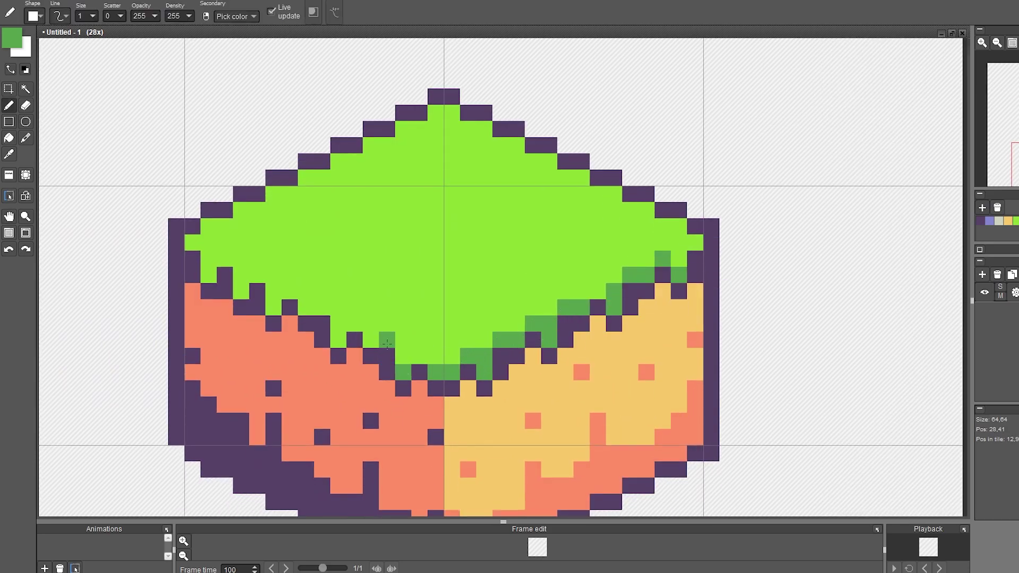
{"action": "left_click_drag", "start_coordinate": [387, 339], "coordinate": [371, 340]}
{"action": "left_click", "coordinate": [306, 308]}
{"action": "left_click", "coordinate": [274, 308]}
{"action": "left_click", "coordinate": [241, 291]}
{"action": "left_click", "coordinate": [208, 275]}
Draw a dark purple vertical line along the front edge between the two side faces.
{"action": "scroll", "coordinate": [404, 355], "scroll_direction": "down", "scroll_amount": 4}
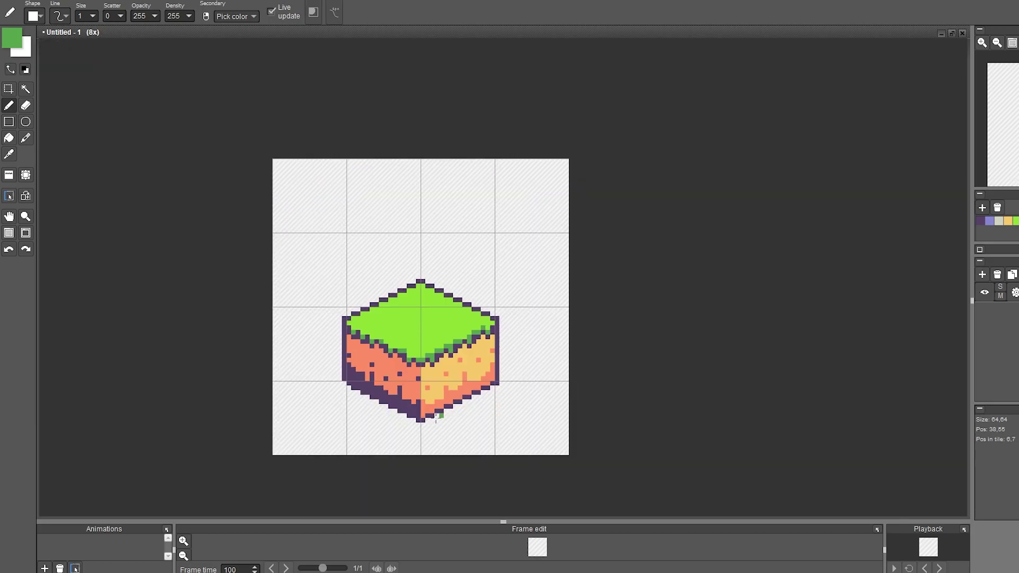
{"action": "scroll", "coordinate": [458, 420], "scroll_direction": "up", "scroll_amount": 3}
{"action": "scroll", "coordinate": [458, 420], "scroll_direction": "down", "scroll_amount": 5}
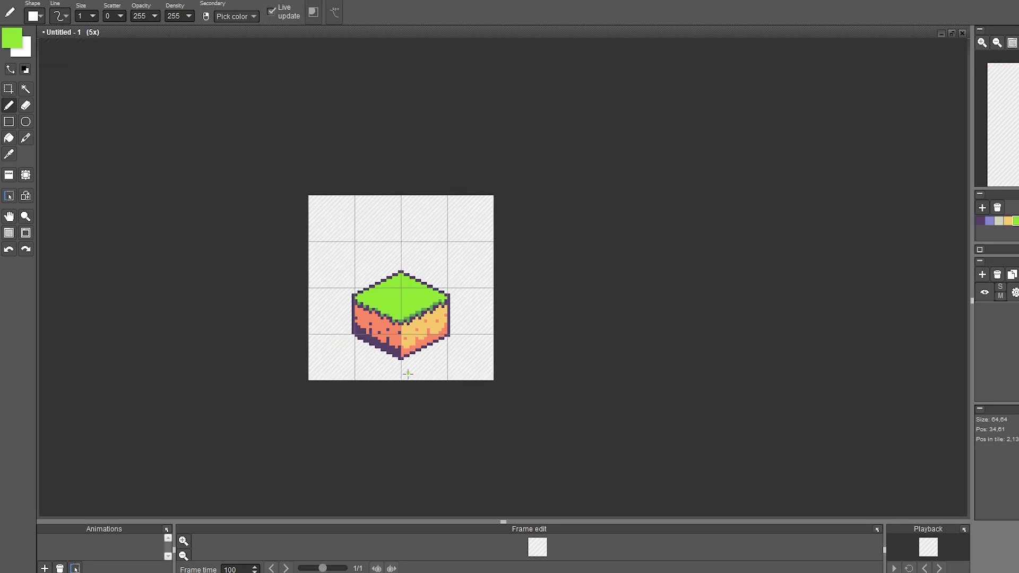
{"action": "scroll", "coordinate": [383, 349], "scroll_direction": "up", "scroll_amount": 3}
{"action": "scroll", "coordinate": [384, 350], "scroll_direction": "down", "scroll_amount": 3}
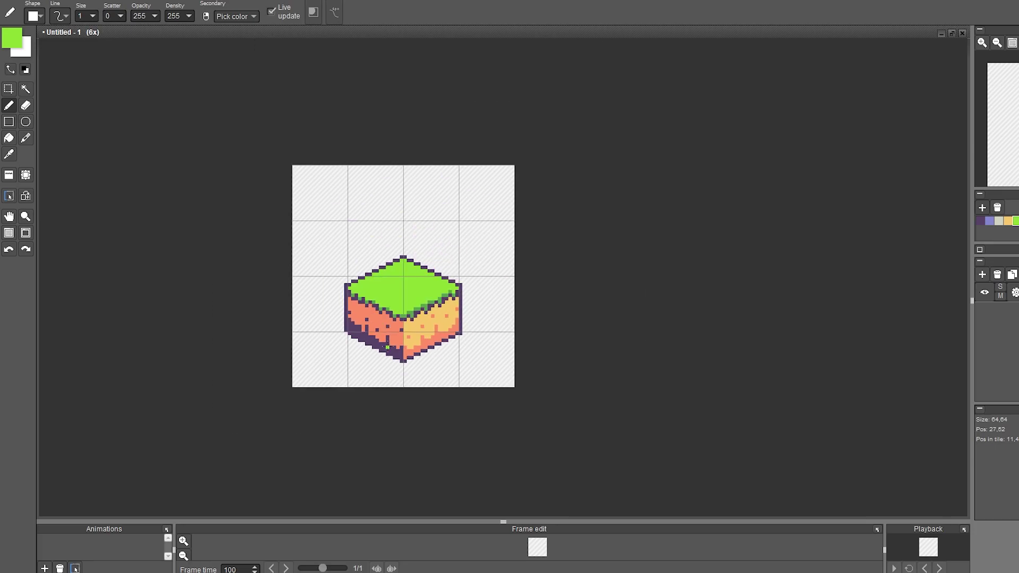
{"action": "scroll", "coordinate": [383, 349], "scroll_direction": "up", "scroll_amount": 5}
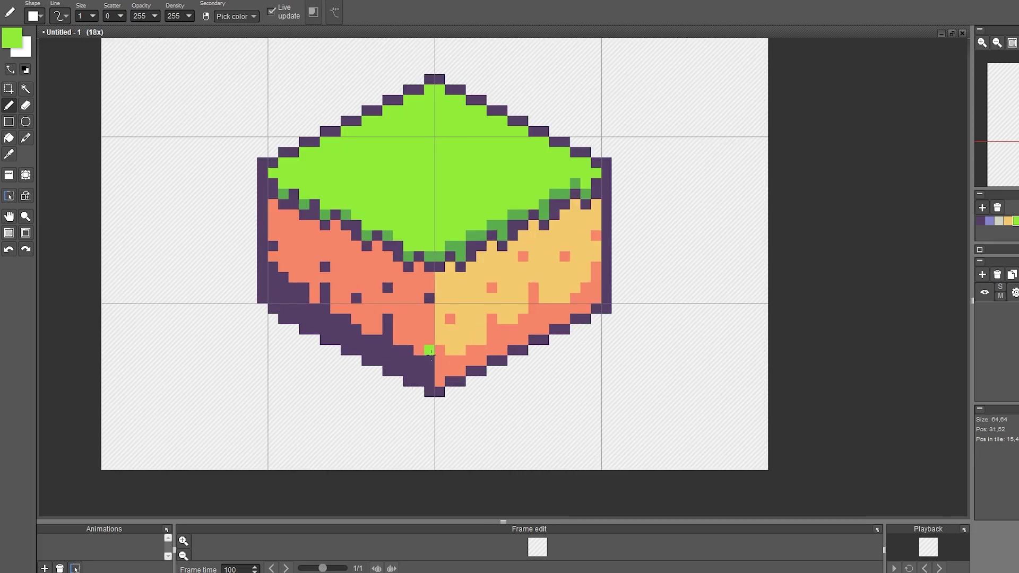
{"action": "right_click", "coordinate": [431, 361]}
{"action": "mouse_move", "coordinate": [430, 351]}
{"action": "left_mouse_down"}
{"action": "mouse_move", "coordinate": [428, 281]}
{"action": "mouse_move", "coordinate": [419, 319]}
{"action": "left_mouse_up"}
{"action": "right_click", "coordinate": [412, 306]}
Add extra darker green shading pixels to the jagged grass edge above the right face.
{"action": "scroll", "coordinate": [514, 384], "scroll_direction": "down", "scroll_amount": 5}
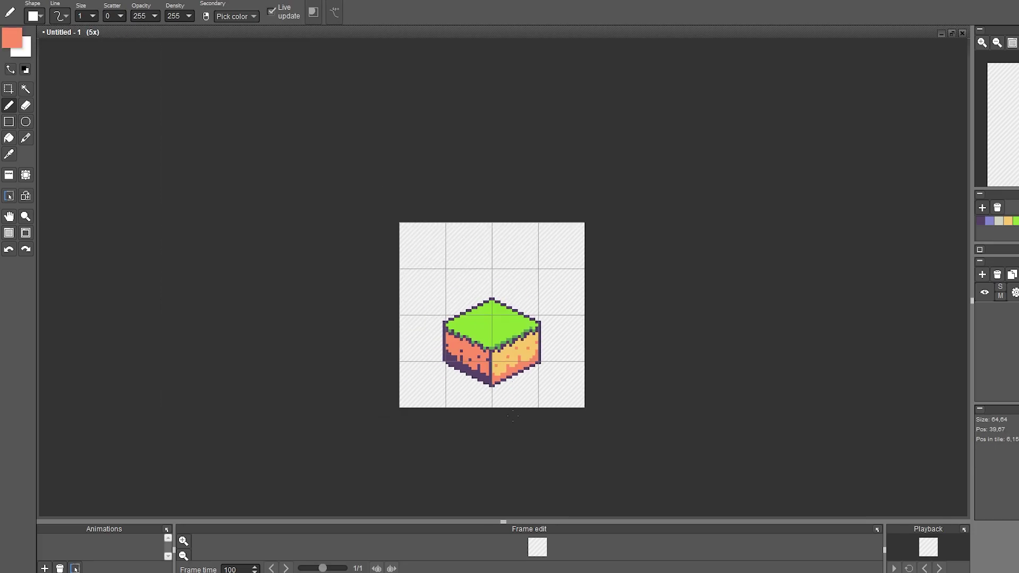
{"action": "scroll", "coordinate": [459, 353], "scroll_direction": "up", "scroll_amount": 5}
{"action": "key", "text": "e"}
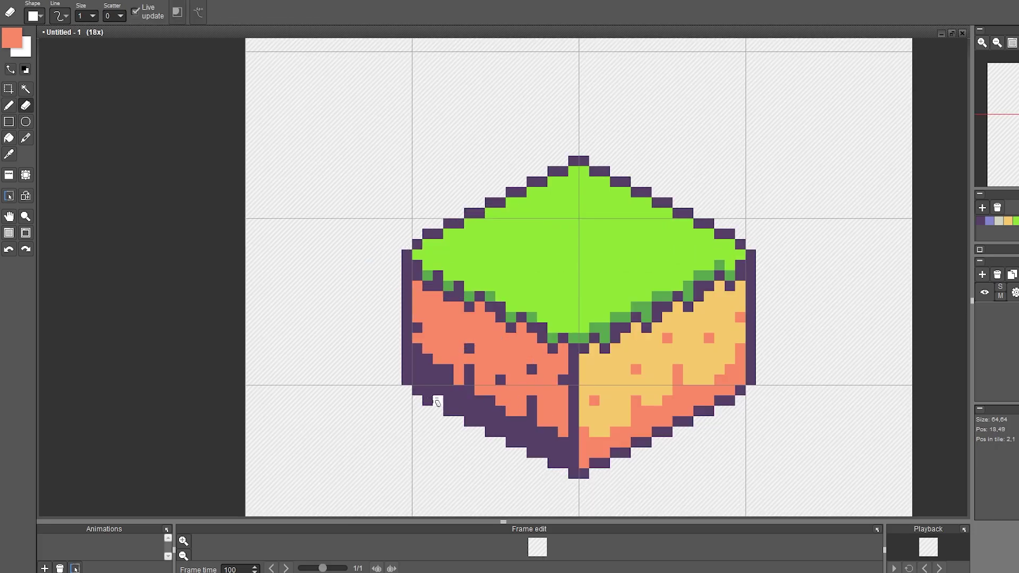
{"action": "scroll", "coordinate": [734, 431], "scroll_direction": "down", "scroll_amount": 5}
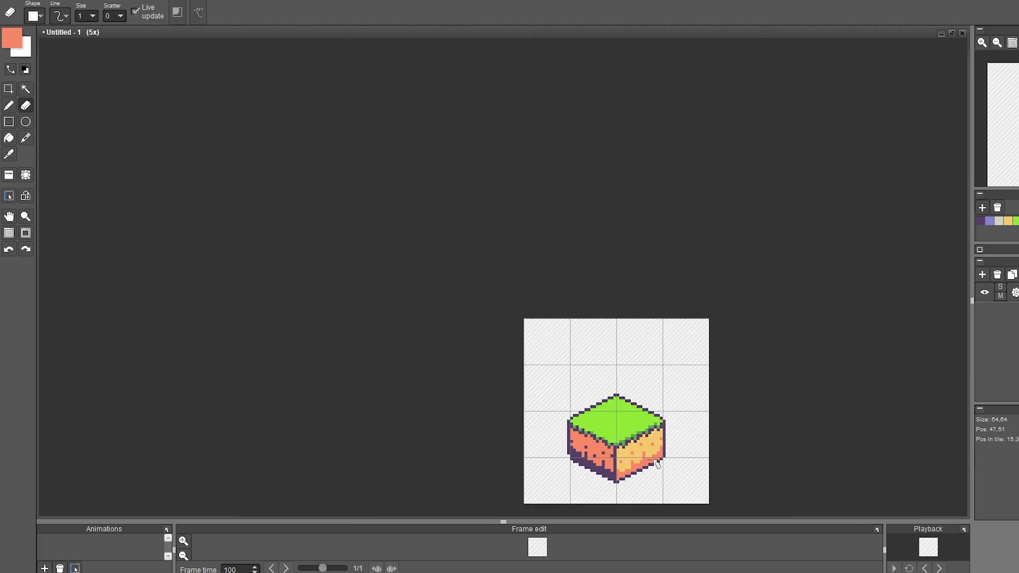
{"action": "scroll", "coordinate": [657, 455], "scroll_direction": "up", "scroll_amount": 1}
{"action": "scroll", "coordinate": [636, 437], "scroll_direction": "up", "scroll_amount": 2}
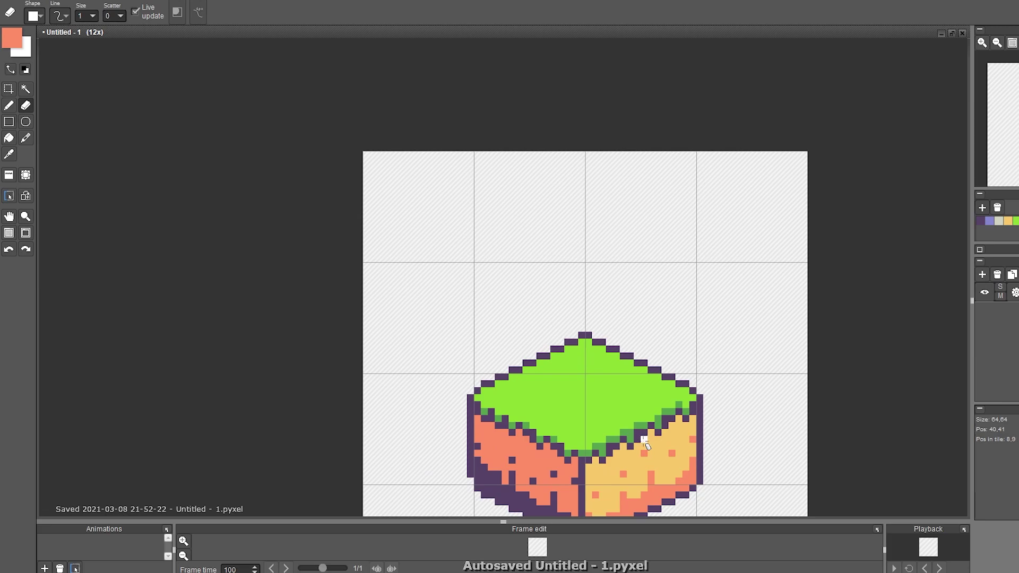
{"action": "scroll", "coordinate": [591, 342], "scroll_direction": "up", "scroll_amount": 2}
{"action": "key", "text": "b"}
{"action": "right_click", "coordinate": [595, 367]}
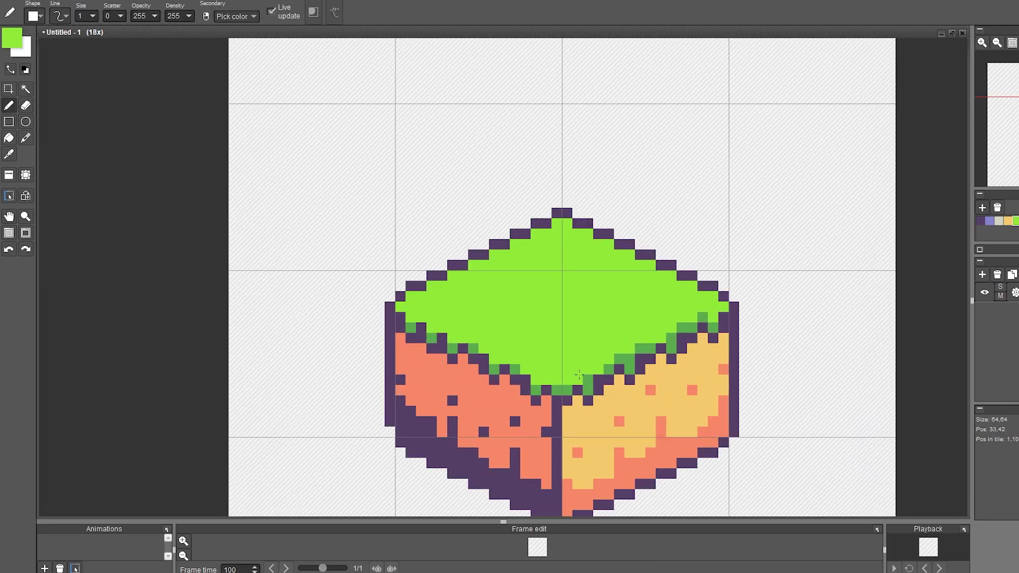
{"action": "right_click", "coordinate": [620, 360]}
{"action": "left_click_drag", "start_coordinate": [609, 369], "coordinate": [599, 369]}
{"action": "right_click", "coordinate": [626, 348]}
{"action": "left_click", "coordinate": [631, 359]}
Place darker green shading pixels in the far right and far left corners of the grass top.
{"action": "scroll", "coordinate": [687, 414], "scroll_direction": "down", "scroll_amount": 3}
{"action": "scroll", "coordinate": [696, 439], "scroll_direction": "up", "scroll_amount": 3}
{"action": "right_click", "coordinate": [695, 276]}
{"action": "left_click", "coordinate": [704, 257]}
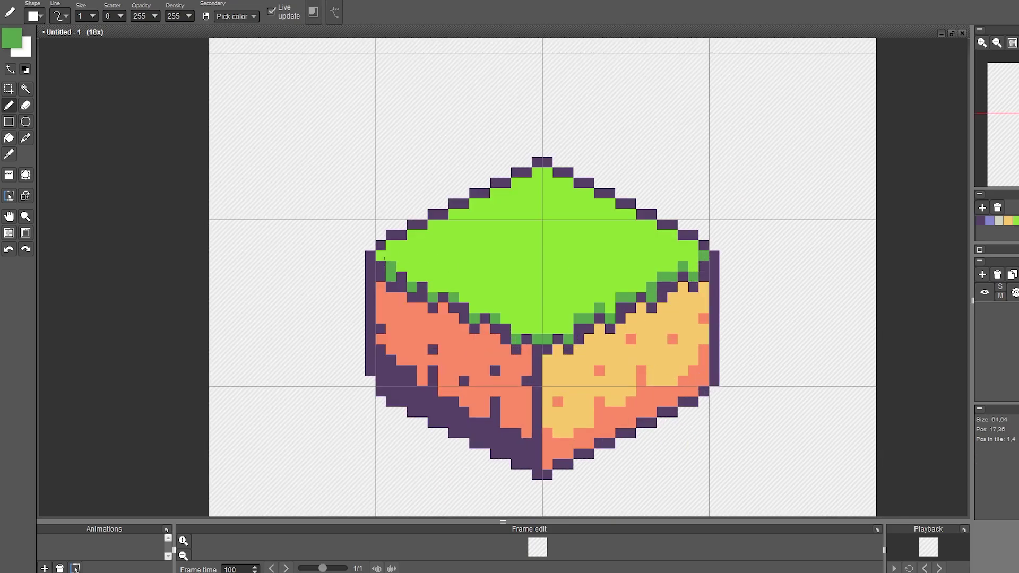
{"action": "left_click", "coordinate": [381, 256]}
{"action": "scroll", "coordinate": [555, 349], "scroll_direction": "down", "scroll_amount": 3}
{"action": "scroll", "coordinate": [589, 346], "scroll_direction": "up", "scroll_amount": 3}
{"action": "scroll", "coordinate": [589, 343], "scroll_direction": "down", "scroll_amount": 1}
{"action": "scroll", "coordinate": [596, 353], "scroll_direction": "up", "scroll_amount": 1}
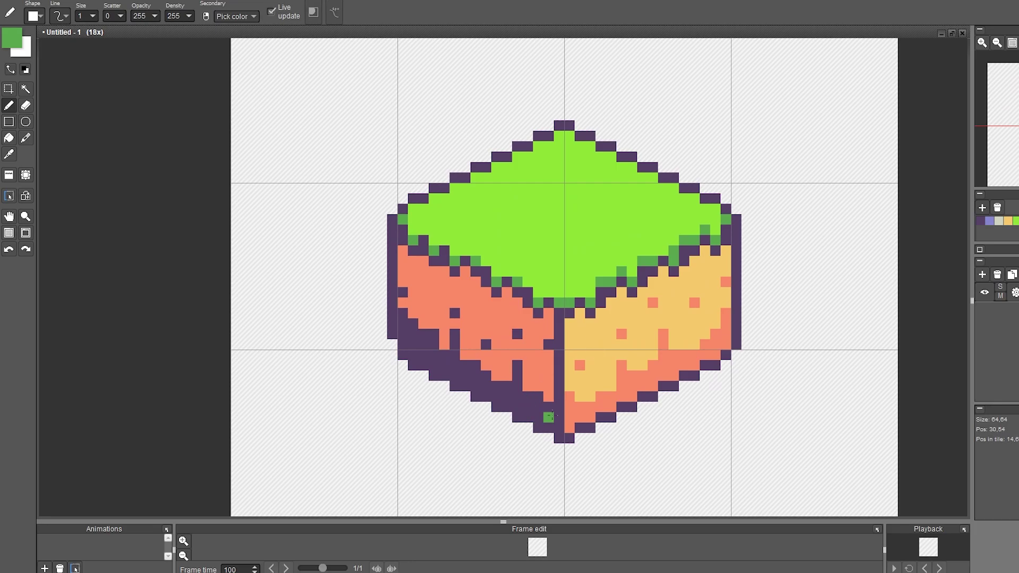
Extend the dark purple shadow at the lower front corner of the cube's left face.
{"action": "right_click", "coordinate": [559, 418]}
{"action": "left_click", "coordinate": [549, 418]}
{"action": "left_click_drag", "start_coordinate": [549, 397], "coordinate": [549, 386]}
{"action": "left_click", "coordinate": [527, 386]}
{"action": "scroll", "coordinate": [575, 446], "scroll_direction": "down", "scroll_amount": 3}
{"action": "scroll", "coordinate": [533, 445], "scroll_direction": "up", "scroll_amount": 1}
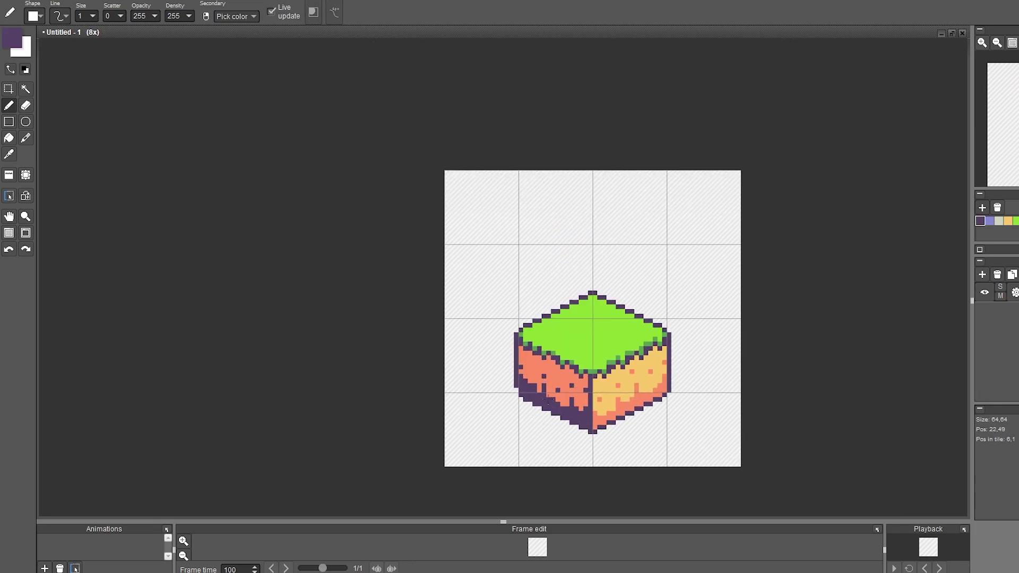
Move the upper purple speck on the left dirt face higher and lengthen the purple streak beneath it.
{"action": "right_click", "coordinate": [557, 390]}
{"action": "scroll", "coordinate": [611, 434], "scroll_direction": "up", "scroll_amount": 2}
{"action": "right_click", "coordinate": [460, 306]}
{"action": "left_click", "coordinate": [459, 285]}
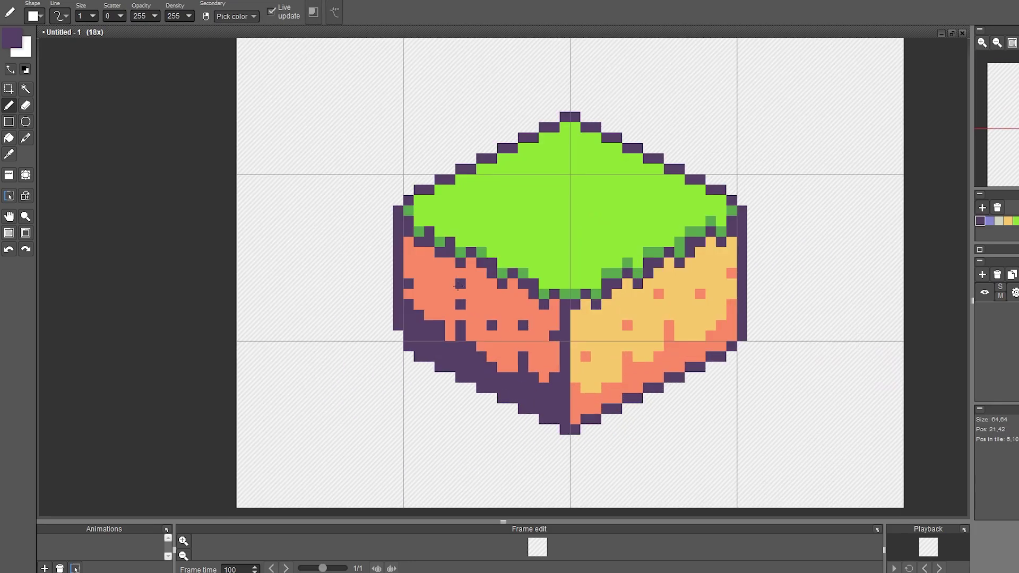
{"action": "left_click", "coordinate": [461, 316]}
{"action": "right_click", "coordinate": [461, 295]}
{"action": "left_click", "coordinate": [461, 306]}
Raise the shading of the grass edge above the left face with additional darker green pixels.
{"action": "scroll", "coordinate": [548, 417], "scroll_direction": "down", "scroll_amount": 3}
{"action": "scroll", "coordinate": [558, 393], "scroll_direction": "up", "scroll_amount": 2}
{"action": "right_click", "coordinate": [499, 339]}
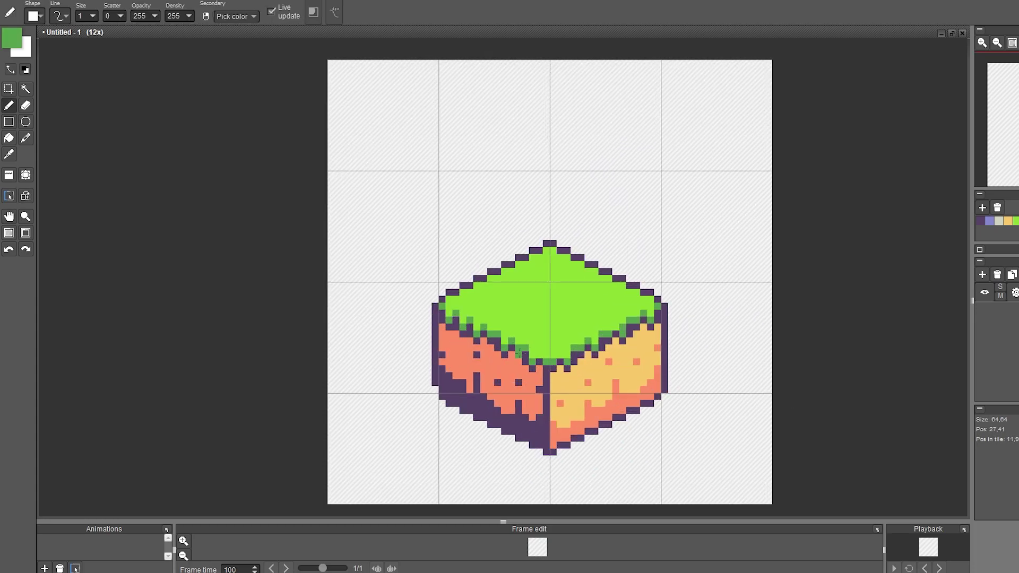
{"action": "scroll", "coordinate": [573, 236], "scroll_direction": "up", "scroll_amount": 2}
On a new layer, sketch a rabbit's outline with two ears and feet above the cube in the palette's pale grey-green.
{"action": "left_click", "coordinate": [983, 275]}
{"action": "left_click_drag", "start_coordinate": [423, 112], "coordinate": [562, 399]}
{"action": "left_click", "coordinate": [998, 220]}
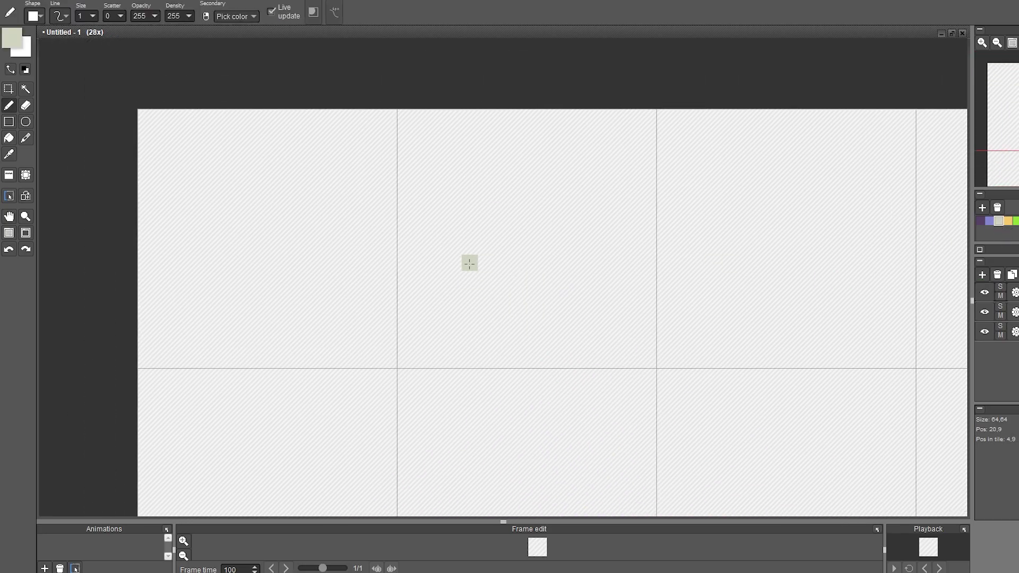
{"action": "left_click_drag", "start_coordinate": [454, 149], "coordinate": [485, 215]}
{"action": "mouse_move", "coordinate": [519, 149]}
{"action": "left_mouse_down"}
{"action": "mouse_move", "coordinate": [500, 285]}
{"action": "mouse_move", "coordinate": [462, 229]}
{"action": "mouse_move", "coordinate": [531, 289]}
{"action": "left_mouse_up"}
{"action": "left_click_drag", "start_coordinate": [555, 230], "coordinate": [597, 232]}
{"action": "left_click_drag", "start_coordinate": [552, 295], "coordinate": [616, 247]}
{"action": "mouse_move", "coordinate": [551, 214]}
{"action": "left_mouse_down"}
{"action": "mouse_move", "coordinate": [616, 253]}
{"action": "mouse_move", "coordinate": [601, 295]}
{"action": "left_mouse_up"}
{"action": "left_click_drag", "start_coordinate": [486, 311], "coordinate": [502, 312]}
{"action": "left_click", "coordinate": [535, 312]}
{"action": "left_click_drag", "start_coordinate": [583, 312], "coordinate": [599, 313]}
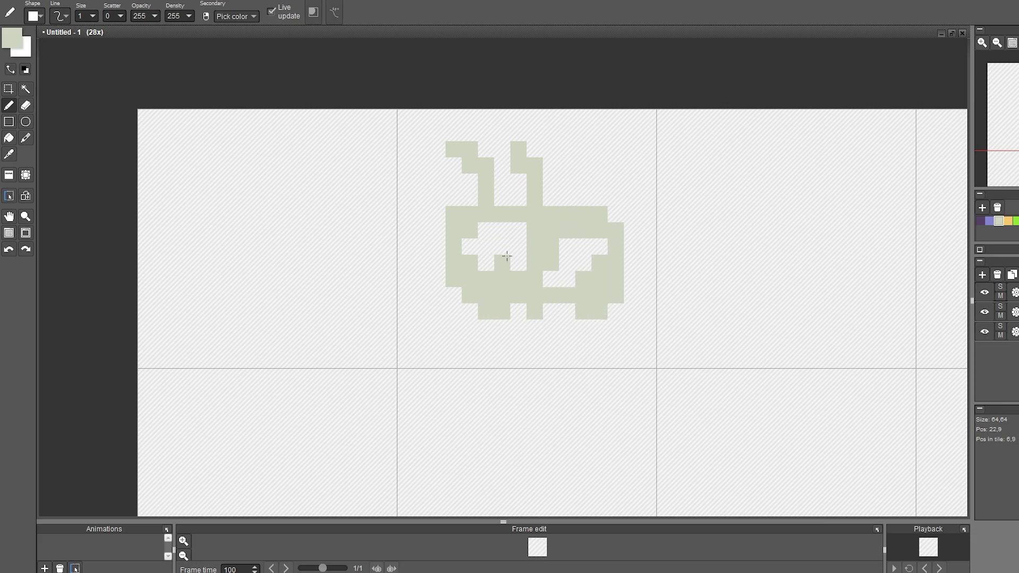
Fill the rabbit's head and thicken both ears with the pale grey-green.
{"action": "key", "text": "f"}
{"action": "left_click", "coordinate": [508, 252]}
{"action": "key", "text": "b"}
{"action": "mouse_move", "coordinate": [476, 166]}
{"action": "left_mouse_down"}
{"action": "mouse_move", "coordinate": [470, 199]}
{"action": "mouse_move", "coordinate": [518, 199]}
{"action": "left_mouse_up"}
{"action": "left_click", "coordinate": [502, 149]}
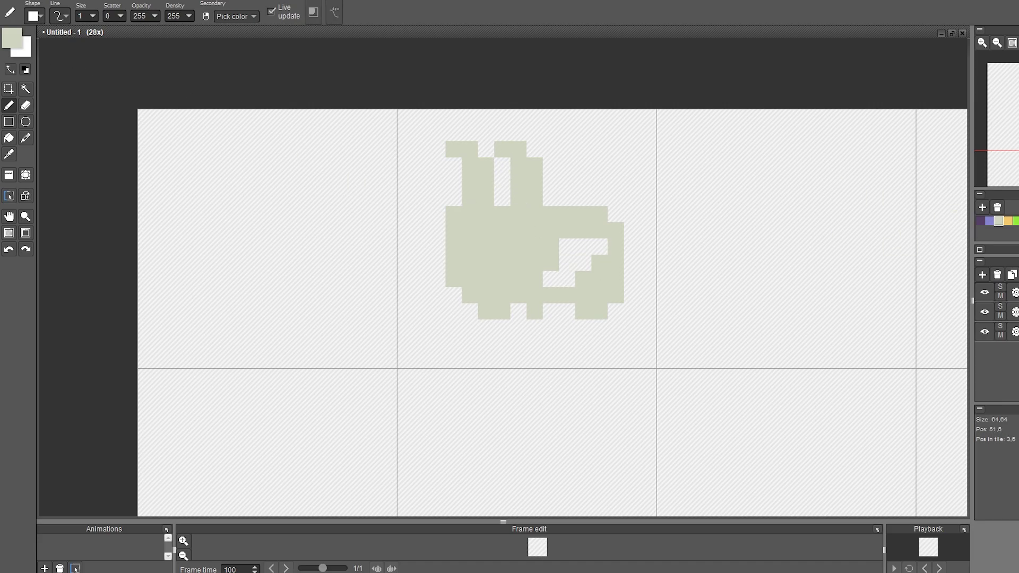
{"action": "right_click", "coordinate": [999, 222]}
{"action": "left_click", "coordinate": [997, 261]}
{"action": "left_click", "coordinate": [253, 216]}
Set the drawing colour to white, ffffff.
{"action": "right_click", "coordinate": [999, 220]}
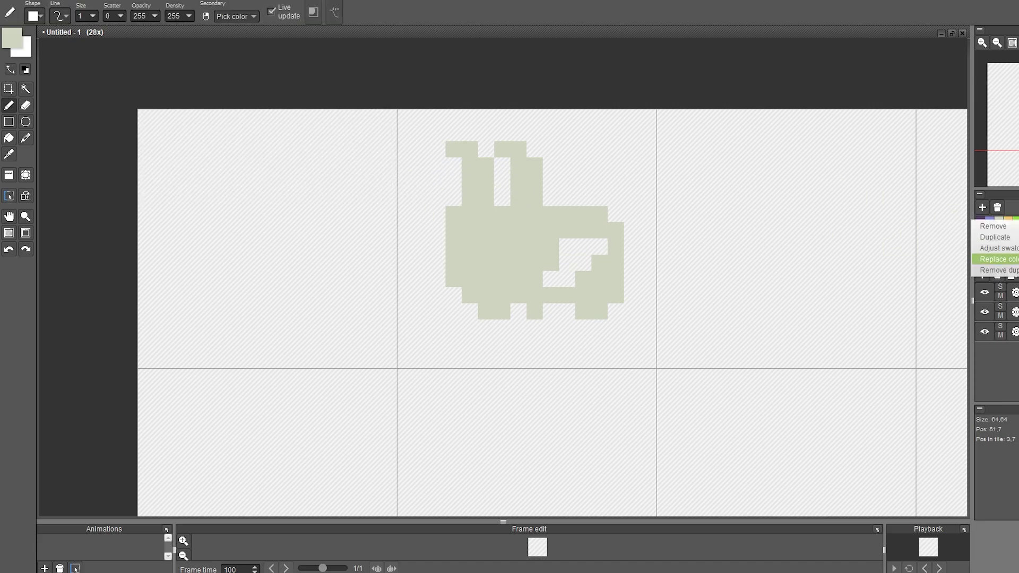
{"action": "left_click", "coordinate": [999, 248]}
{"action": "double_click", "coordinate": [309, 201]}
{"action": "type", "text": "ffffff"}
{"action": "left_click", "coordinate": [225, 217]}
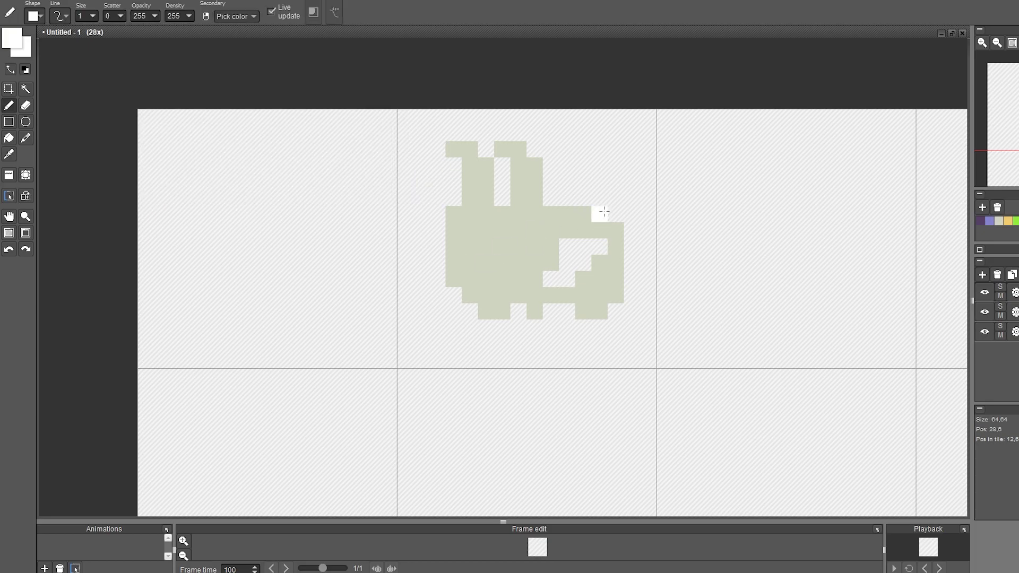
Draw a white tail two pixels wide and two pixels high on the rabbit's upper back.
{"action": "left_click", "coordinate": [584, 214]}
{"action": "left_click_drag", "start_coordinate": [584, 200], "coordinate": [615, 199]}
{"action": "right_click", "coordinate": [569, 216]}
{"action": "left_click", "coordinate": [583, 214]}
{"action": "key", "text": "e"}
{"action": "left_click", "coordinate": [583, 199]}
Fill the gap in the rabbit's body and enlarge its face and feet with pale grey-green.
{"action": "key", "text": "b"}
{"action": "mouse_move", "coordinate": [552, 279]}
{"action": "left_mouse_down"}
{"action": "mouse_move", "coordinate": [584, 260]}
{"action": "mouse_move", "coordinate": [583, 246]}
{"action": "left_mouse_up"}
{"action": "key", "text": "e"}
{"action": "key", "text": "b"}
{"action": "mouse_move", "coordinate": [438, 230]}
{"action": "left_mouse_down"}
{"action": "mouse_move", "coordinate": [441, 273]}
{"action": "mouse_move", "coordinate": [482, 316]}
{"action": "mouse_move", "coordinate": [519, 328]}
{"action": "left_mouse_up"}
{"action": "mouse_move", "coordinate": [486, 327]}
{"action": "left_mouse_down"}
{"action": "mouse_move", "coordinate": [521, 330]}
{"action": "mouse_move", "coordinate": [565, 309]}
{"action": "mouse_move", "coordinate": [590, 325]}
{"action": "left_mouse_up"}
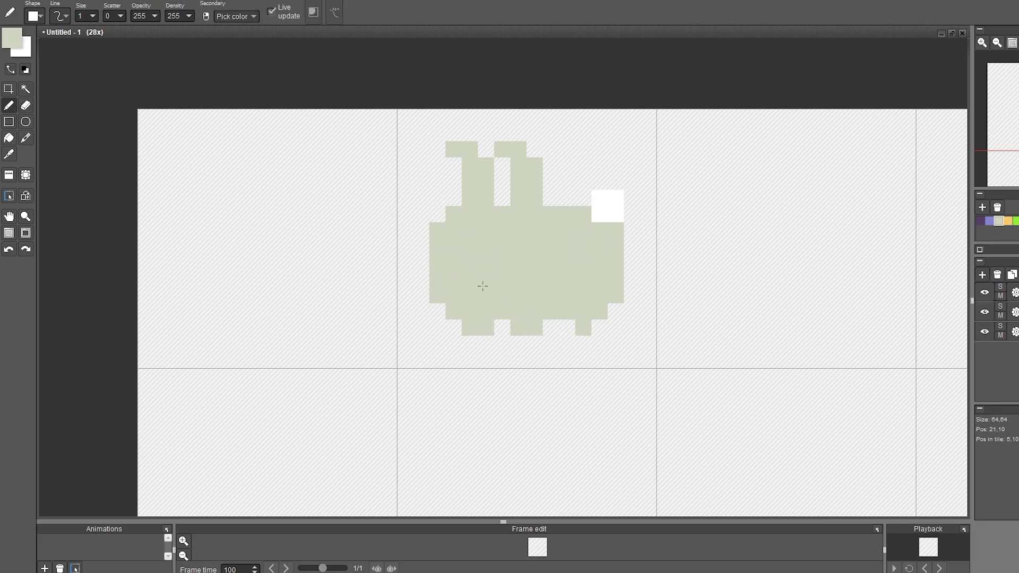
Paint a coral inner strip in the rabbit's left ear and extend the pale grey-green around it.
{"action": "left_click", "coordinate": [1018, 221]}
{"action": "mouse_move", "coordinate": [486, 166]}
{"action": "left_mouse_down"}
{"action": "mouse_move", "coordinate": [487, 199]}
{"action": "mouse_move", "coordinate": [502, 199]}
{"action": "left_mouse_up"}
{"action": "right_click", "coordinate": [472, 170]}
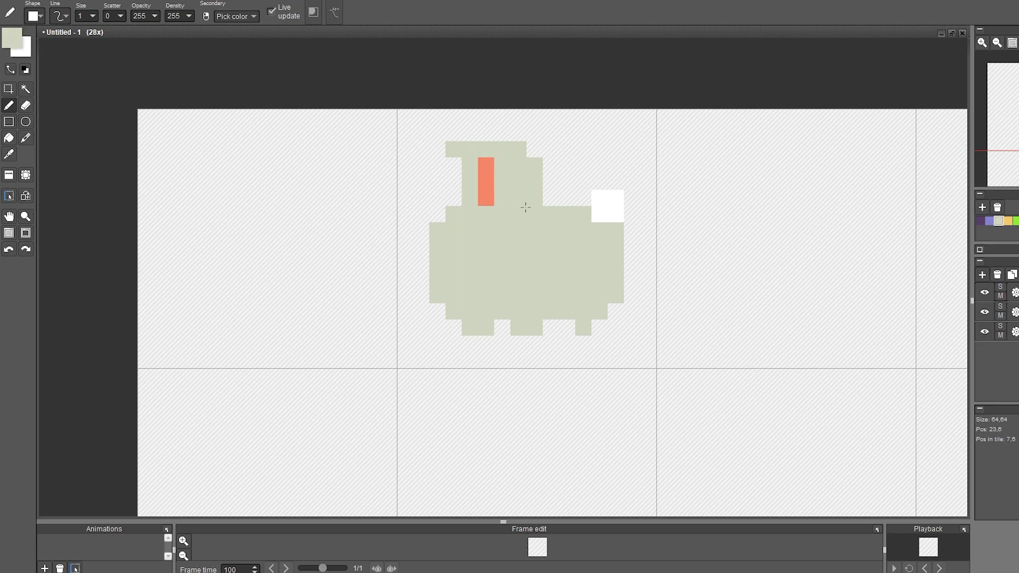
Reopen the gap between the ears and redraw a wider right ear with a coral inner strip.
{"action": "key", "text": "e"}
{"action": "left_click_drag", "start_coordinate": [519, 150], "coordinate": [518, 203]}
{"action": "key", "text": "p"}
{"action": "left_click", "coordinate": [525, 151]}
{"action": "mouse_move", "coordinate": [525, 151]}
{"action": "left_mouse_down"}
{"action": "mouse_move", "coordinate": [567, 203]}
{"action": "mouse_move", "coordinate": [527, 173]}
{"action": "mouse_move", "coordinate": [556, 219]}
{"action": "mouse_move", "coordinate": [519, 214]}
{"action": "left_mouse_up"}
{"action": "right_click", "coordinate": [487, 183]}
{"action": "right_click", "coordinate": [534, 214]}
{"action": "scroll", "coordinate": [539, 280], "scroll_direction": "down", "scroll_amount": 7}
{"action": "scroll", "coordinate": [539, 280], "scroll_direction": "up", "scroll_amount": 5}
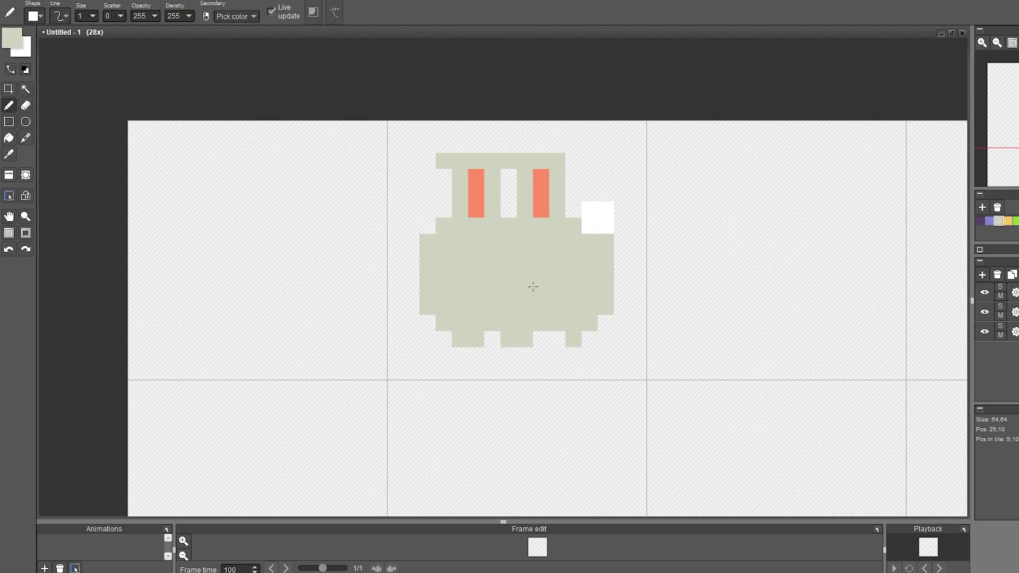
Erase pixels along the ear tops to separate the two ears and trim the right ear's outer corner.
{"action": "key", "text": "e"}
{"action": "left_click", "coordinate": [511, 142]}
{"action": "left_click", "coordinate": [492, 161]}
{"action": "left_click", "coordinate": [558, 161]}
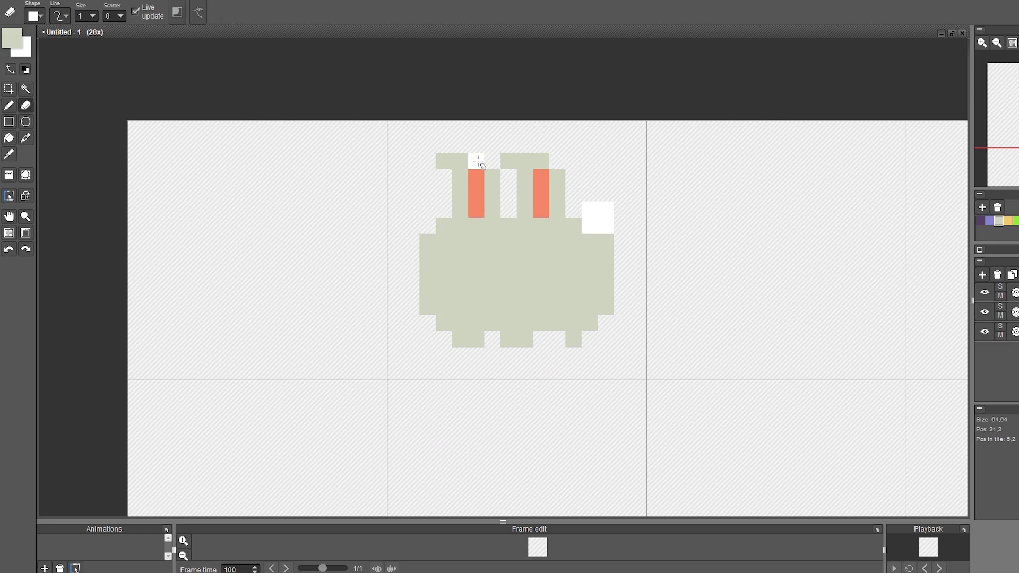
{"action": "left_click", "coordinate": [526, 209]}
Outline the rabbit's left ear, the gap between the ears, the left cheek and the chin in dark purple.
{"action": "left_click", "coordinate": [981, 221]}
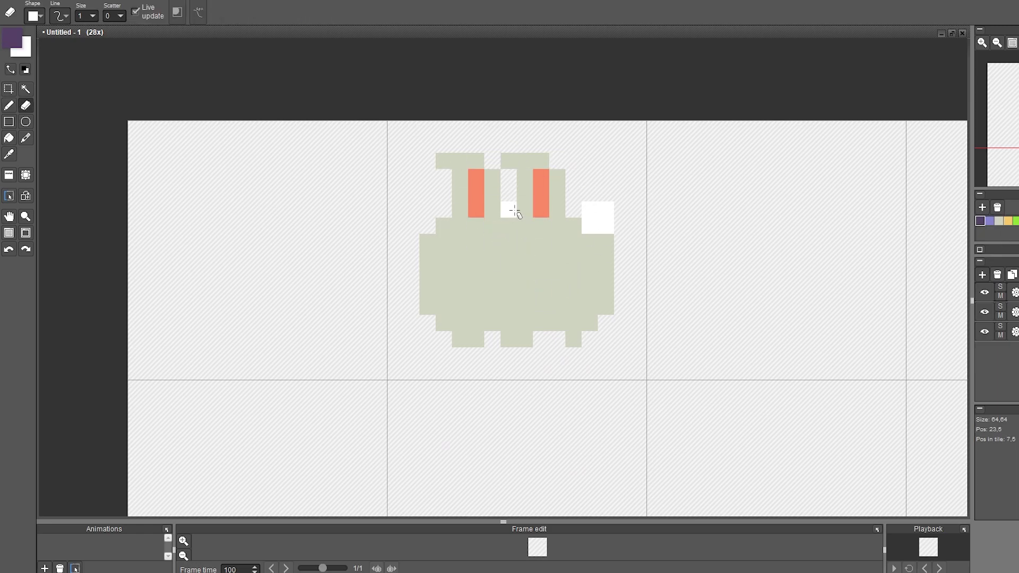
{"action": "key", "text": "b"}
{"action": "mouse_move", "coordinate": [515, 211]}
{"action": "left_mouse_down"}
{"action": "mouse_move", "coordinate": [509, 177]}
{"action": "mouse_move", "coordinate": [477, 145]}
{"action": "mouse_move", "coordinate": [443, 176]}
{"action": "mouse_move", "coordinate": [423, 304]}
{"action": "mouse_move", "coordinate": [424, 324]}
{"action": "mouse_move", "coordinate": [528, 339]}
{"action": "left_mouse_up"}
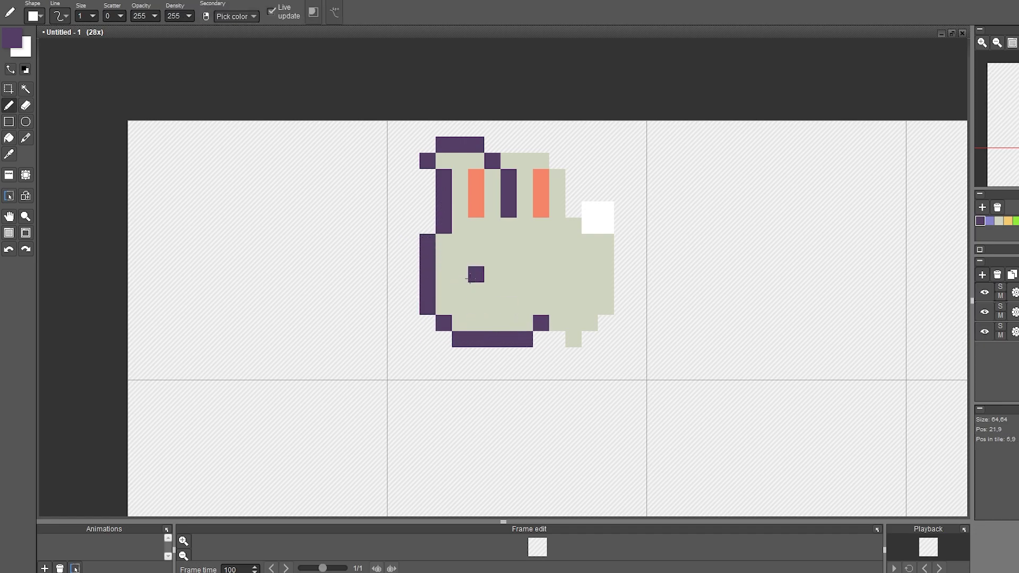
Draw two dark purple eyes, each two pixels tall, and a one-pixel coral nose between them.
{"action": "mouse_move", "coordinate": [459, 258]}
{"action": "left_mouse_down"}
{"action": "mouse_move", "coordinate": [460, 274]}
{"action": "mouse_move", "coordinate": [508, 274]}
{"action": "left_mouse_up"}
{"action": "right_click", "coordinate": [476, 210]}
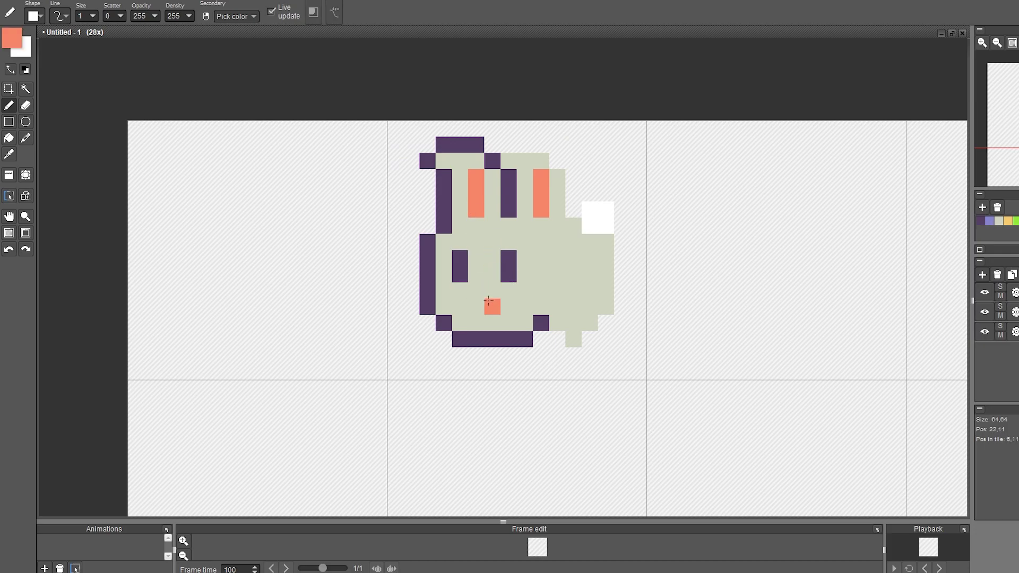
{"action": "right_click", "coordinate": [509, 272]}
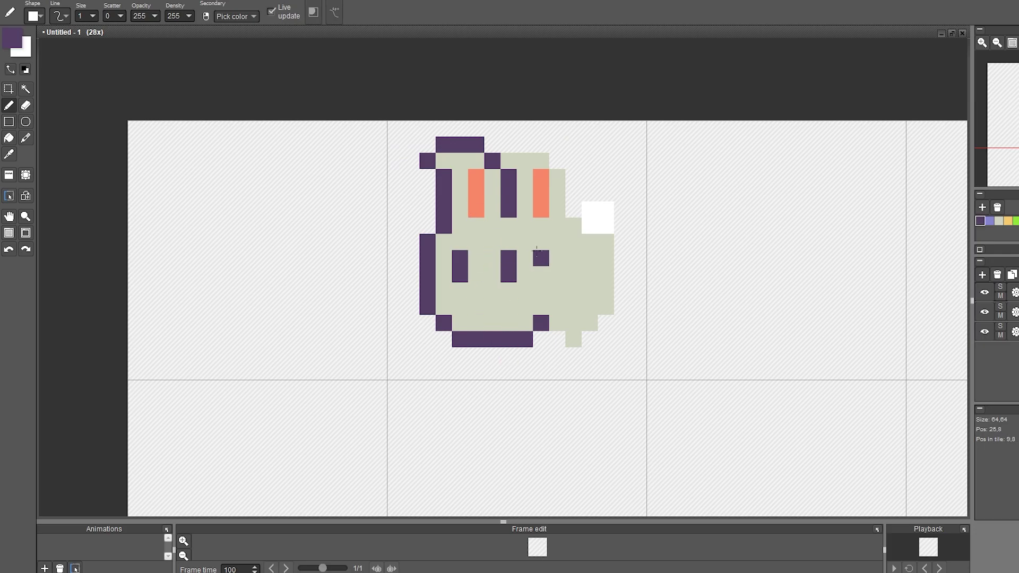
{"action": "left_click_drag", "start_coordinate": [525, 258], "coordinate": [525, 275]}
{"action": "right_click", "coordinate": [525, 290]}
{"action": "left_click_drag", "start_coordinate": [508, 258], "coordinate": [509, 275]}
{"action": "right_click", "coordinate": [541, 210]}
{"action": "left_click", "coordinate": [493, 290]}
Outline the rabbit's two front paws and the base of its hind foot in dark purple.
{"action": "left_click", "coordinate": [507, 357]}
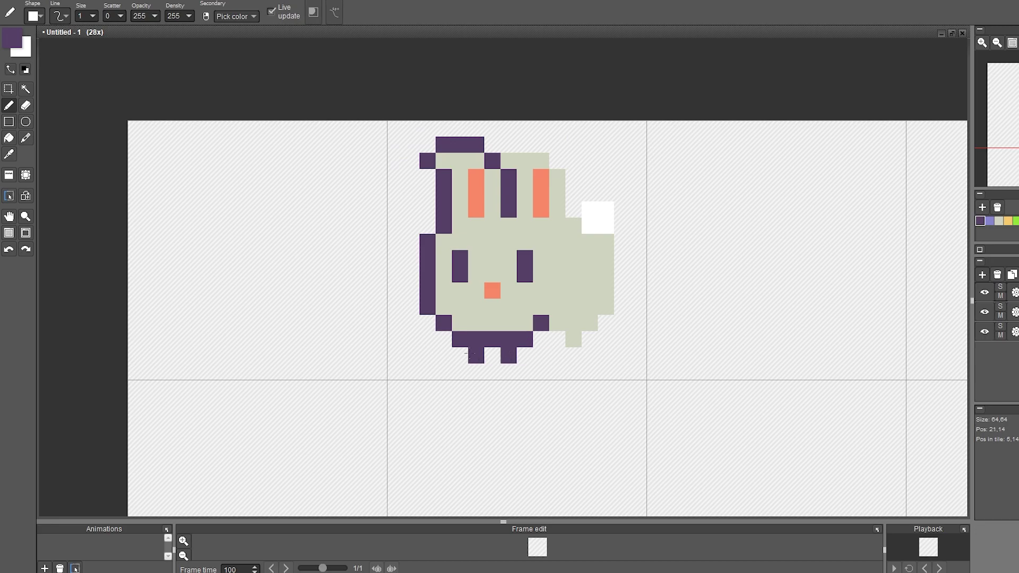
{"action": "key", "text": "e"}
{"action": "left_click", "coordinate": [507, 357]}
{"action": "key", "text": "b"}
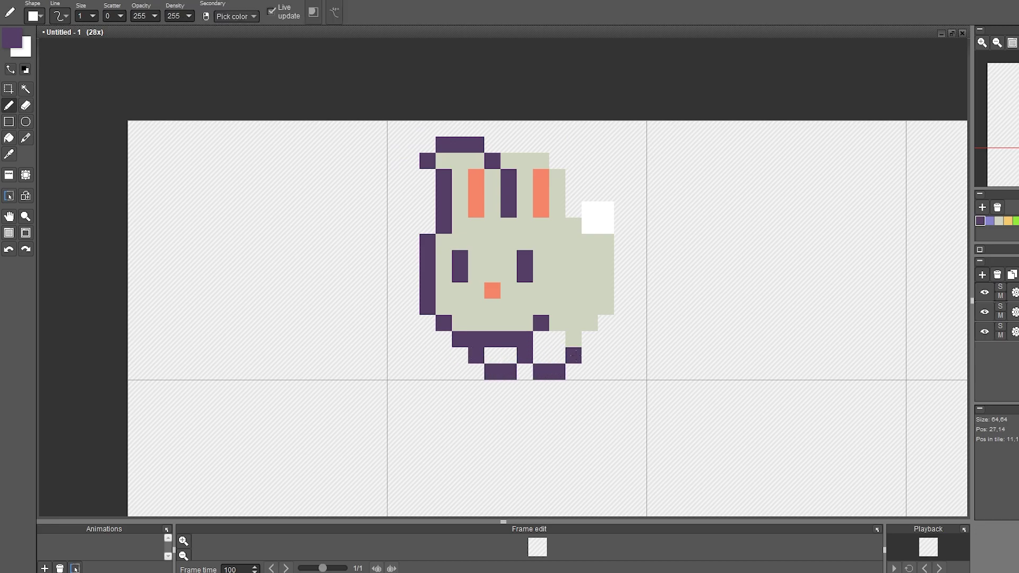
{"action": "left_click_drag", "start_coordinate": [573, 354], "coordinate": [645, 356]}
{"action": "scroll", "coordinate": [733, 357], "scroll_direction": "down", "scroll_amount": 5}
{"action": "scroll", "coordinate": [724, 376], "scroll_direction": "up", "scroll_amount": 5}
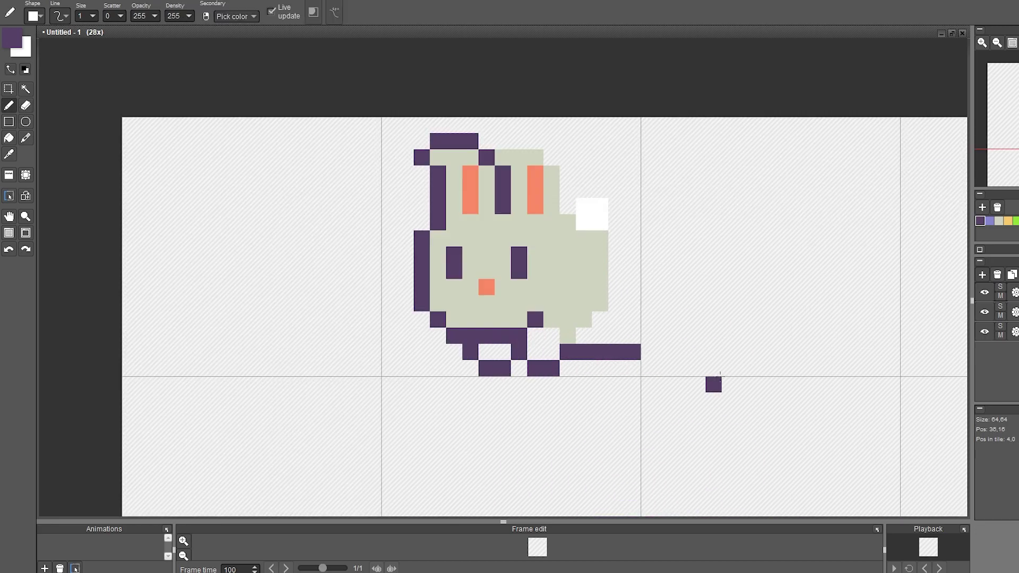
{"action": "scroll", "coordinate": [720, 391], "scroll_direction": "down", "scroll_amount": 5}
{"action": "scroll", "coordinate": [720, 391], "scroll_direction": "up", "scroll_amount": 5}
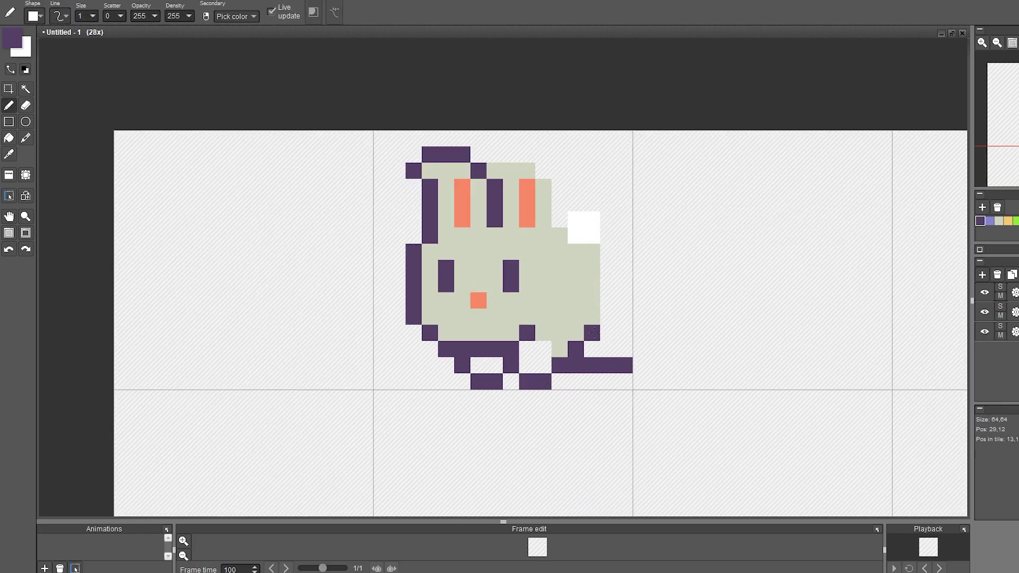
Outline the haunch, a longer back, the tail and the right ear in dark purple, shifting the white tail further back.
{"action": "left_click_drag", "start_coordinate": [580, 313], "coordinate": [593, 284]}
{"action": "mouse_move", "coordinate": [643, 333]}
{"action": "left_mouse_down"}
{"action": "mouse_move", "coordinate": [656, 252]}
{"action": "mouse_move", "coordinate": [624, 218]}
{"action": "mouse_move", "coordinate": [642, 253]}
{"action": "mouse_move", "coordinate": [643, 401]}
{"action": "mouse_move", "coordinate": [592, 266]}
{"action": "mouse_move", "coordinate": [620, 231]}
{"action": "mouse_move", "coordinate": [581, 257]}
{"action": "mouse_move", "coordinate": [596, 209]}
{"action": "mouse_move", "coordinate": [631, 280]}
{"action": "mouse_move", "coordinate": [625, 208]}
{"action": "mouse_move", "coordinate": [642, 218]}
{"action": "mouse_move", "coordinate": [561, 221]}
{"action": "mouse_move", "coordinate": [559, 186]}
{"action": "mouse_move", "coordinate": [511, 155]}
{"action": "left_mouse_up"}
{"action": "right_click", "coordinate": [592, 236]}
{"action": "right_click", "coordinate": [576, 252]}
{"action": "key", "text": "e"}
{"action": "right_click", "coordinate": [656, 265]}
{"action": "key", "text": "b"}
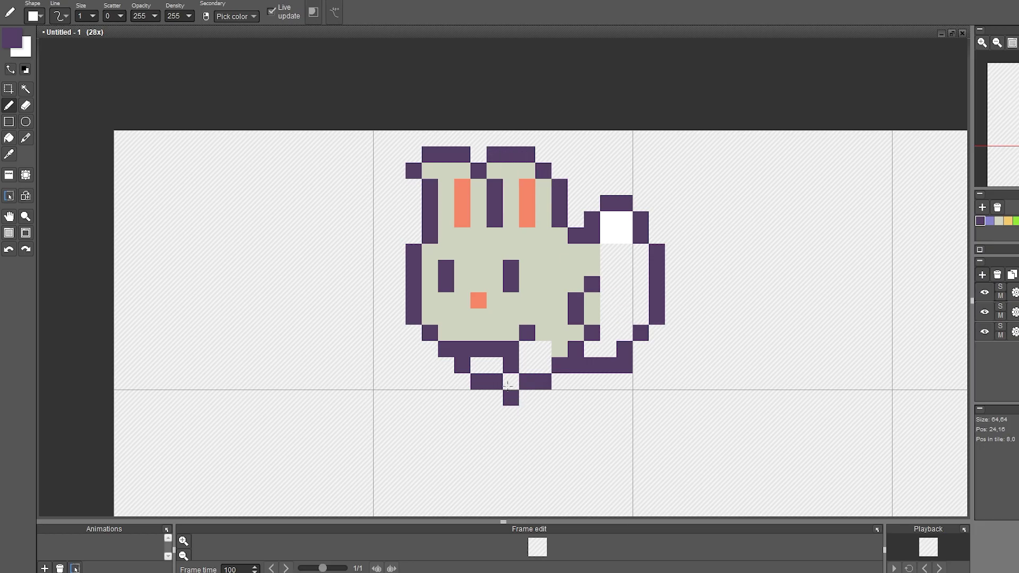
Widen the rabbit's chin outline by one pixel and lower its nose and eyes by one pixel.
{"action": "right_click", "coordinate": [536, 318]}
{"action": "left_click", "coordinate": [527, 332]}
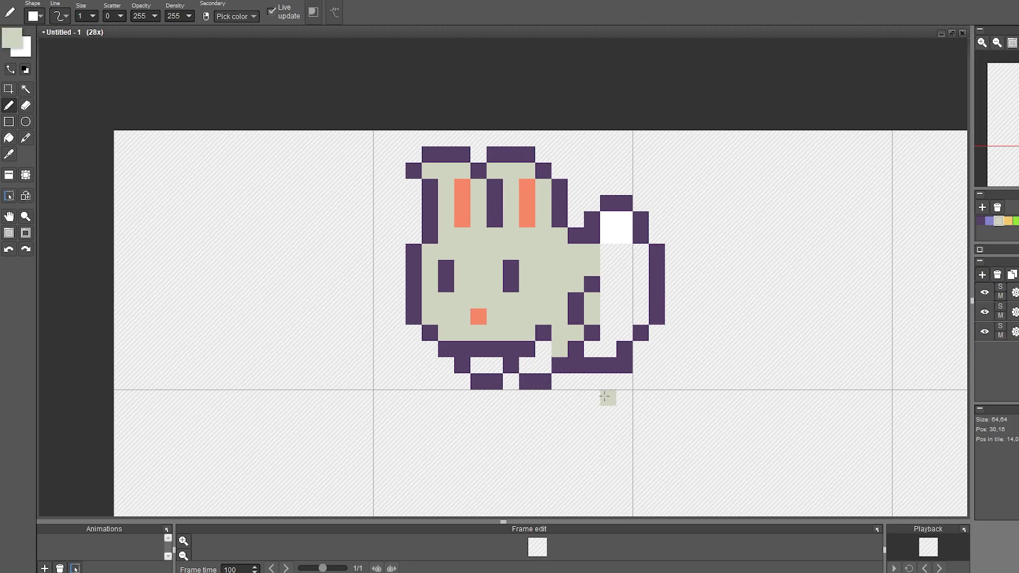
{"action": "right_click", "coordinate": [446, 284]}
{"action": "left_click", "coordinate": [446, 301]}
{"action": "left_click", "coordinate": [511, 300]}
{"action": "right_click", "coordinate": [495, 270]}
{"action": "left_click", "coordinate": [511, 268]}
{"action": "left_click", "coordinate": [446, 268]}
Fill the front paws and the enlarged hindquarters with pale grey-green.
{"action": "left_click_drag", "start_coordinate": [479, 365], "coordinate": [495, 365]}
{"action": "mouse_move", "coordinate": [528, 366]}
{"action": "left_mouse_down"}
{"action": "mouse_move", "coordinate": [543, 365]}
{"action": "mouse_move", "coordinate": [543, 348]}
{"action": "left_mouse_up"}
{"action": "mouse_move", "coordinate": [592, 348]}
{"action": "left_mouse_down"}
{"action": "mouse_move", "coordinate": [638, 300]}
{"action": "mouse_move", "coordinate": [611, 252]}
{"action": "left_mouse_up"}
{"action": "scroll", "coordinate": [693, 339], "scroll_direction": "down", "scroll_amount": 7}
{"action": "scroll", "coordinate": [733, 378], "scroll_direction": "up", "scroll_amount": 5}
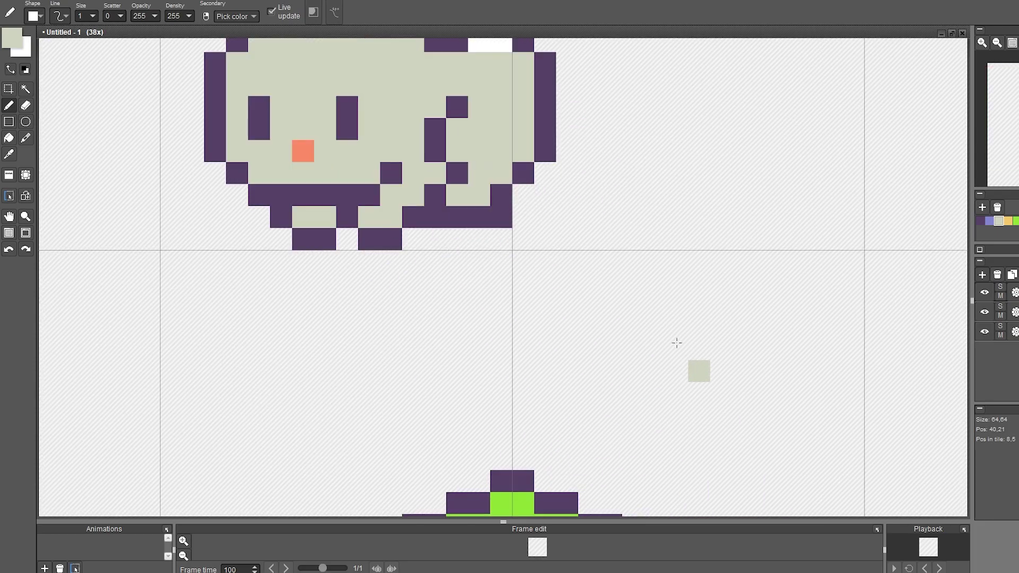
{"action": "scroll", "coordinate": [675, 341], "scroll_direction": "down", "scroll_amount": 2}
Lengthen the dark purple line behind the right ear and rework the back beside the tail with pale grey-green.
{"action": "right_click", "coordinate": [512, 191]}
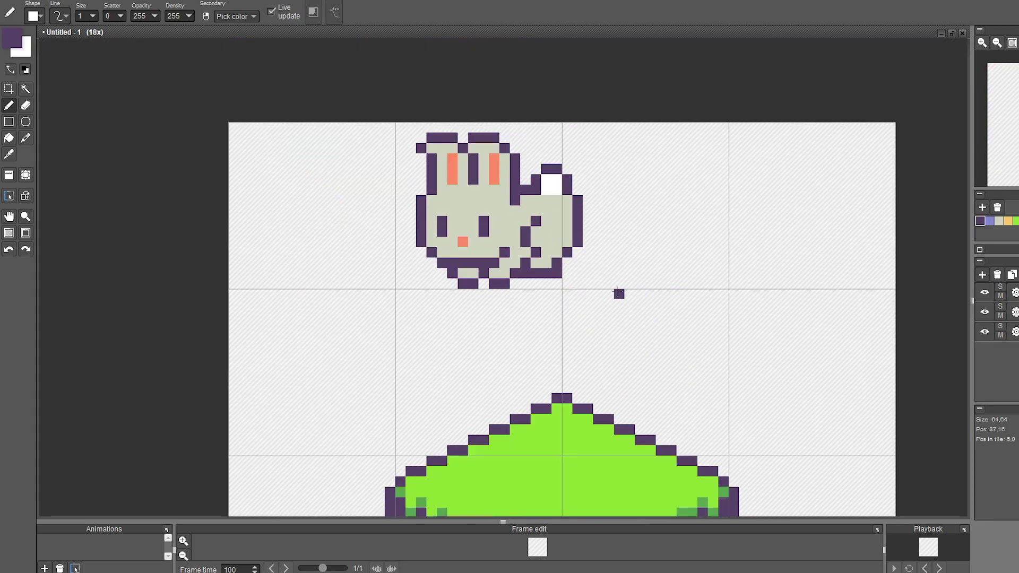
{"action": "scroll", "coordinate": [576, 273], "scroll_direction": "up", "scroll_amount": 2}
{"action": "right_click", "coordinate": [506, 154]}
{"action": "left_click_drag", "start_coordinate": [502, 139], "coordinate": [518, 140]}
Shorten both ears by redrawing their dark purple tops one pixel lower and erasing the old tops.
{"action": "scroll", "coordinate": [563, 196], "scroll_direction": "down", "scroll_amount": 7}
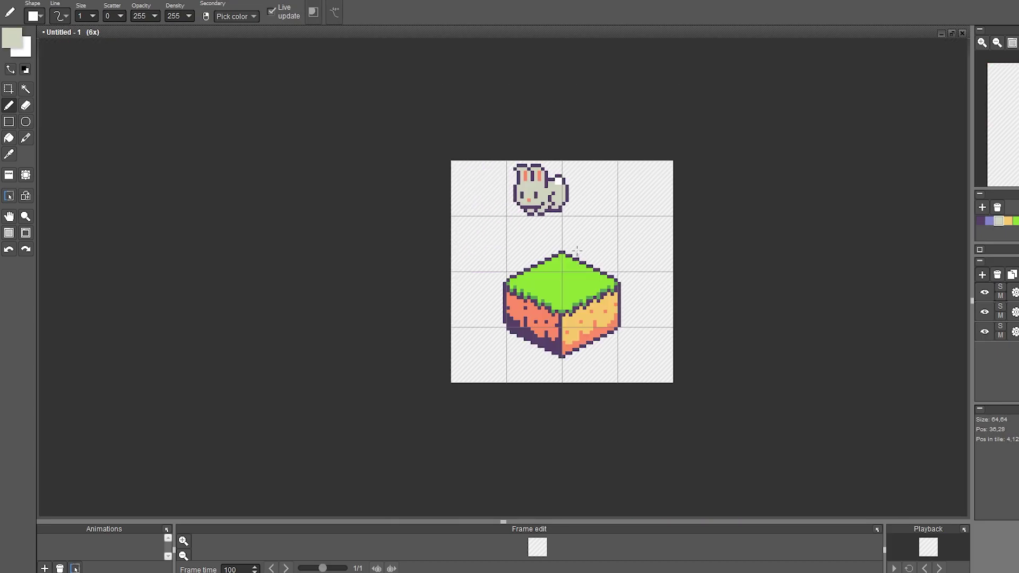
{"action": "scroll", "coordinate": [557, 231], "scroll_direction": "up", "scroll_amount": 4}
{"action": "scroll", "coordinate": [556, 230], "scroll_direction": "down", "scroll_amount": 2}
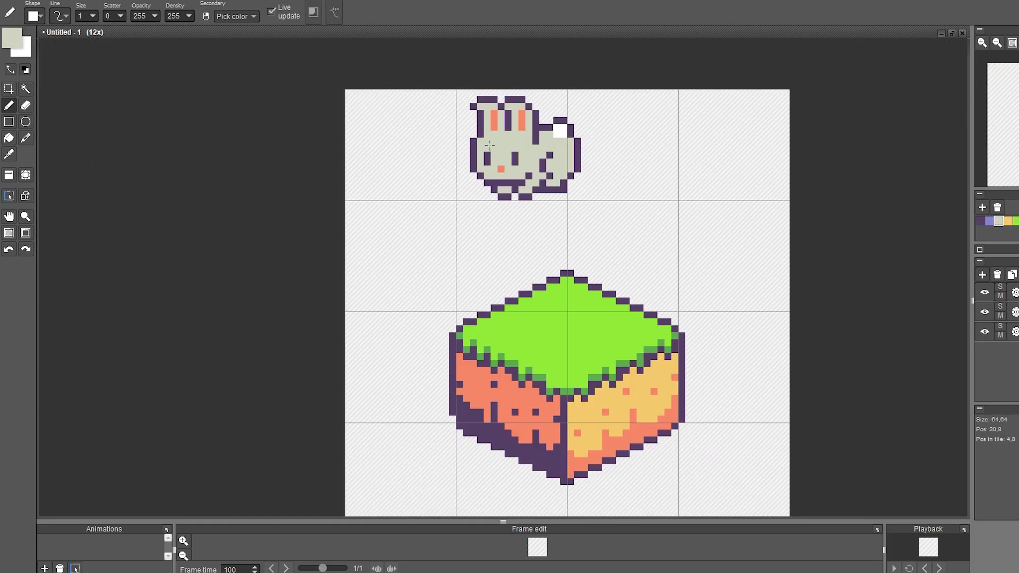
{"action": "scroll", "coordinate": [604, 223], "scroll_direction": "down", "scroll_amount": 2}
{"action": "scroll", "coordinate": [592, 223], "scroll_direction": "up", "scroll_amount": 2}
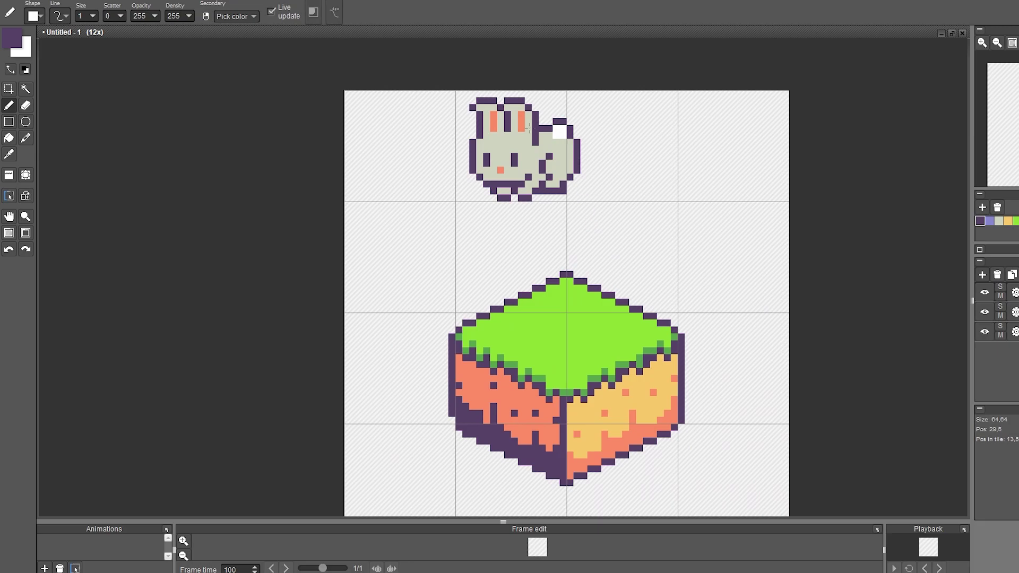
{"action": "right_click", "coordinate": [474, 125]}
{"action": "right_click", "coordinate": [507, 114]}
{"action": "left_click_drag", "start_coordinate": [494, 108], "coordinate": [480, 108]}
{"action": "key", "text": "e"}
{"action": "left_click_drag", "start_coordinate": [479, 101], "coordinate": [490, 101]}
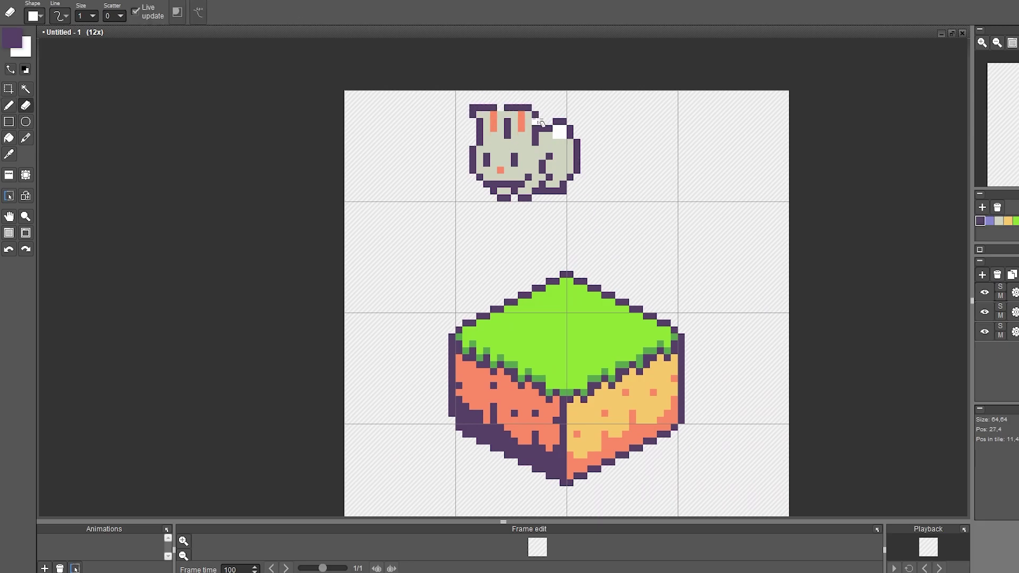
Round off the right ear's outer corner in dark purple and fill the ear tip with pale grey-green.
{"action": "key", "text": "b"}
{"action": "left_click", "coordinate": [500, 115]}
{"action": "right_click", "coordinate": [528, 116]}
{"action": "right_click", "coordinate": [528, 108]}
{"action": "left_click", "coordinate": [528, 114]}
{"action": "key", "text": "e"}
{"action": "left_click", "coordinate": [536, 113]}
{"action": "key", "text": "b"}
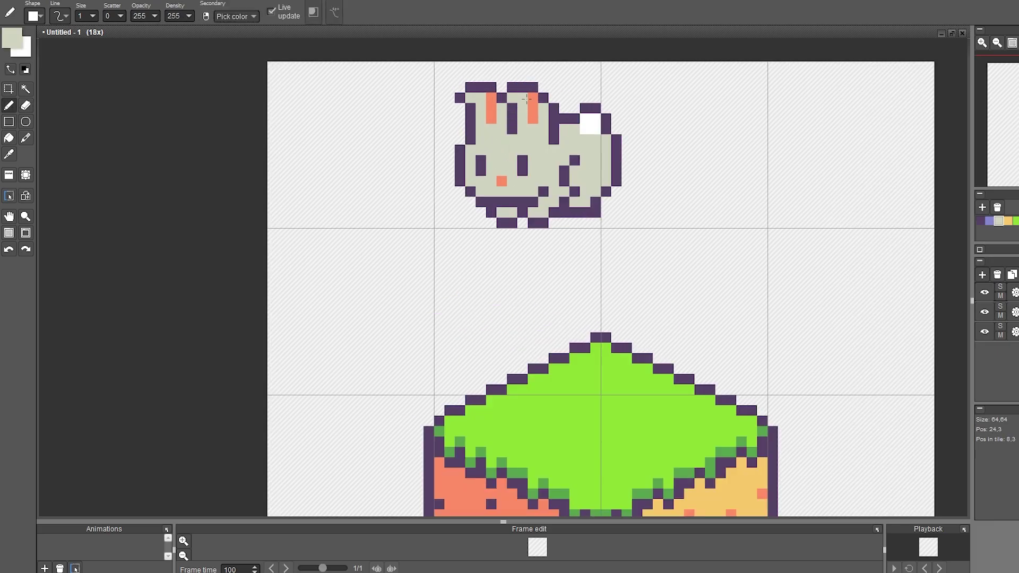
Move both salmon inner-ear stripes one pixel down, leaving pale grey-green above them.
{"action": "right_click", "coordinate": [493, 117]}
{"action": "scroll", "coordinate": [616, 242], "scroll_direction": "down", "scroll_amount": 2}
{"action": "scroll", "coordinate": [619, 228], "scroll_direction": "up", "scroll_amount": 2}
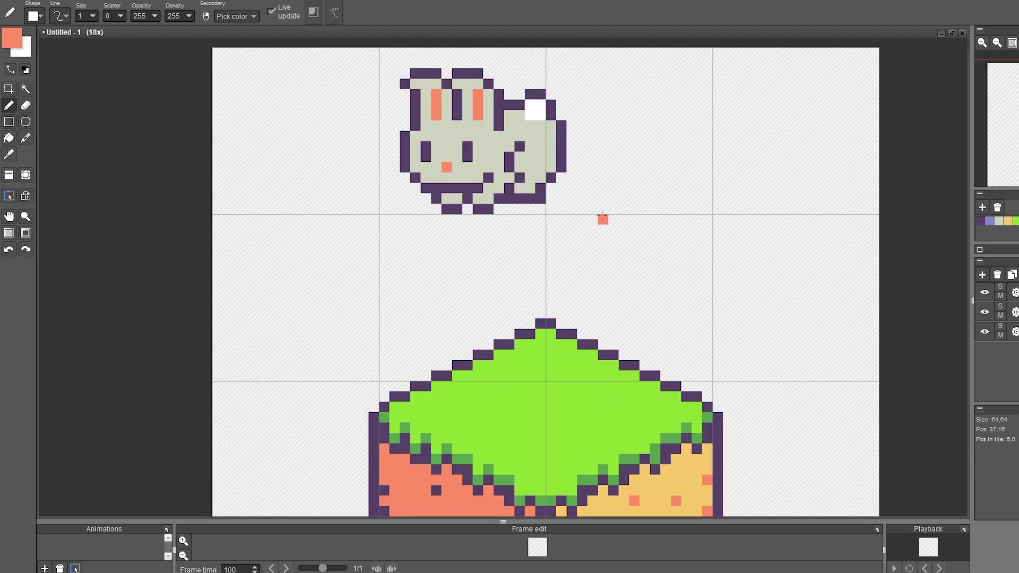
Select the whole rabbit and move it down onto the back half of the cube's grass top.
{"action": "key", "text": "m"}
{"action": "left_click_drag", "start_coordinate": [372, 51], "coordinate": [584, 221]}
{"action": "left_click_drag", "start_coordinate": [520, 180], "coordinate": [583, 388]}
{"action": "scroll", "coordinate": [583, 387], "scroll_direction": "down", "scroll_amount": 3}
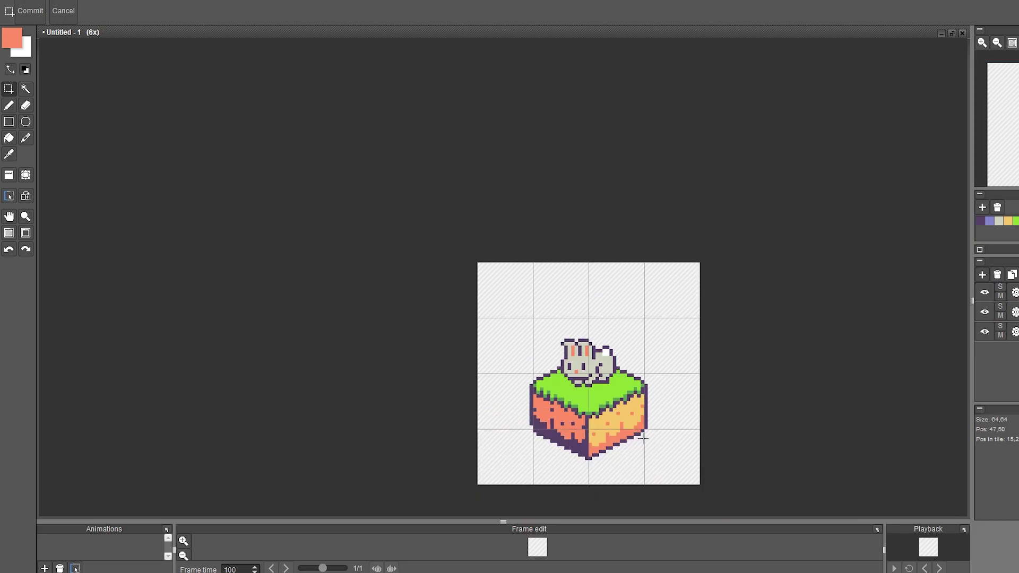
{"action": "scroll", "coordinate": [579, 353], "scroll_direction": "up", "scroll_amount": 4}
Mix a neutral medium grey drawing colour from the rabbit's pale grey-green for its shading.
{"action": "left_click", "coordinate": [20, 46]}
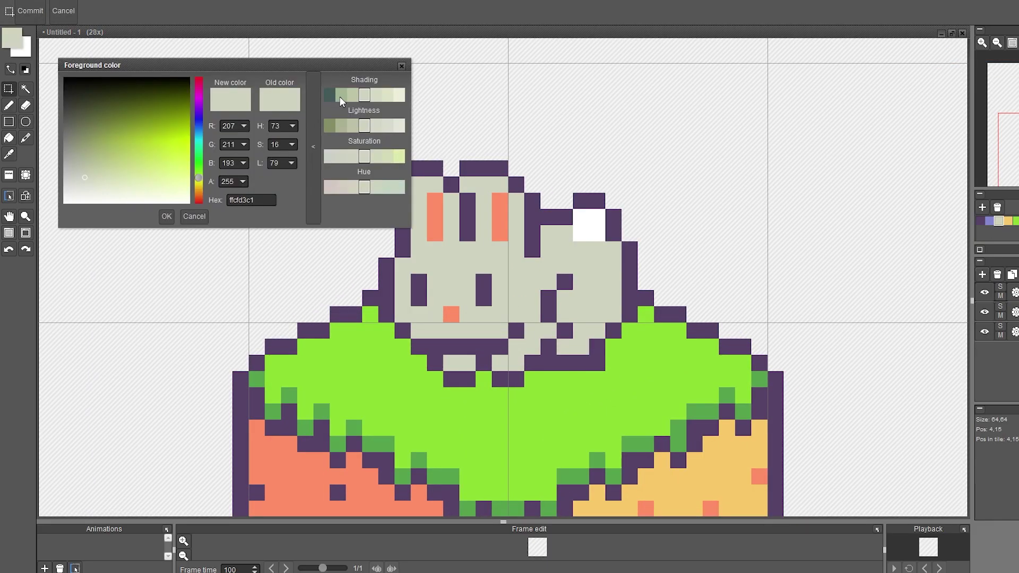
{"action": "left_click", "coordinate": [341, 95]}
{"action": "left_click", "coordinate": [166, 217]}
{"action": "key", "text": "b"}
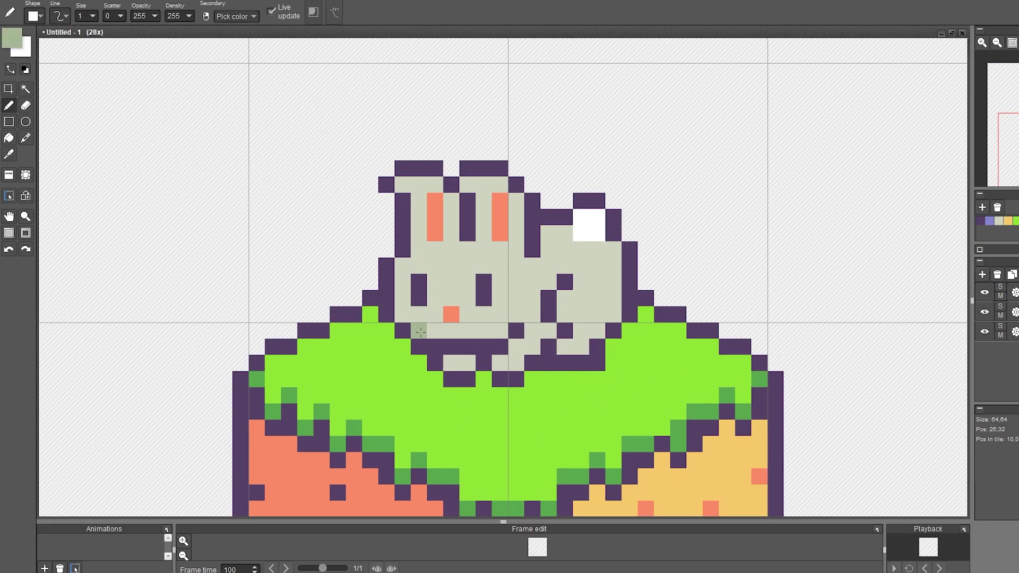
{"action": "left_click", "coordinate": [18, 42]}
{"action": "left_click_drag", "start_coordinate": [71, 155], "coordinate": [58, 157]}
{"action": "left_click", "coordinate": [166, 217]}
Shade the edge of the rabbit's left cheek and the tips and inner sides of its ears with medium grey.
{"action": "left_click", "coordinate": [419, 331]}
{"action": "left_click", "coordinate": [403, 315]}
{"action": "left_click", "coordinate": [403, 266]}
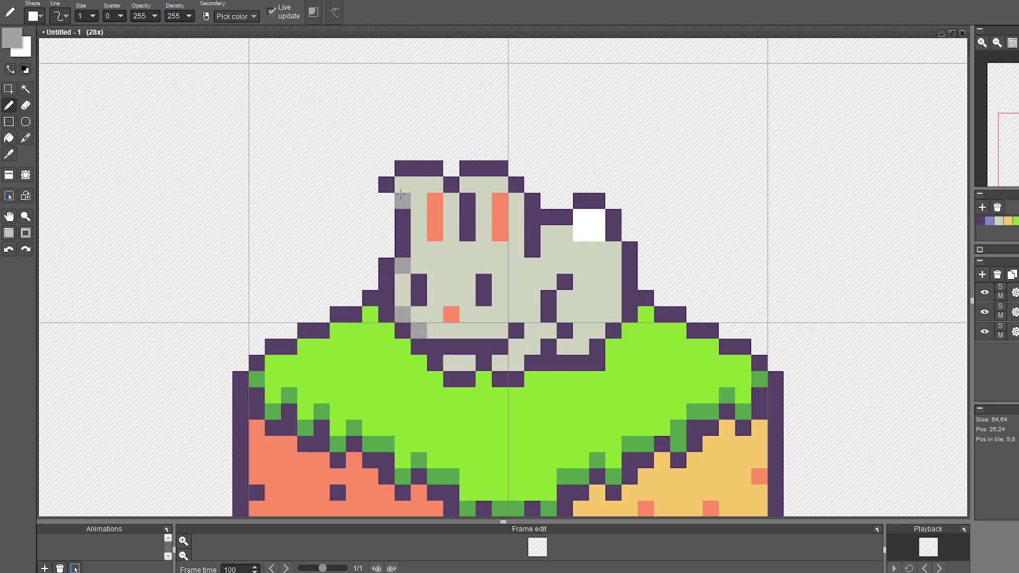
{"action": "left_click", "coordinate": [403, 185]}
{"action": "left_click", "coordinate": [467, 184]}
{"action": "left_click_drag", "start_coordinate": [451, 201], "coordinate": [451, 233]}
Shade the rabbit's back, the lower edge of its hindquarters and its front paws with medium grey.
{"action": "left_click", "coordinate": [549, 233]}
{"action": "left_click", "coordinate": [614, 250]}
{"action": "left_click_drag", "start_coordinate": [613, 315], "coordinate": [565, 347]}
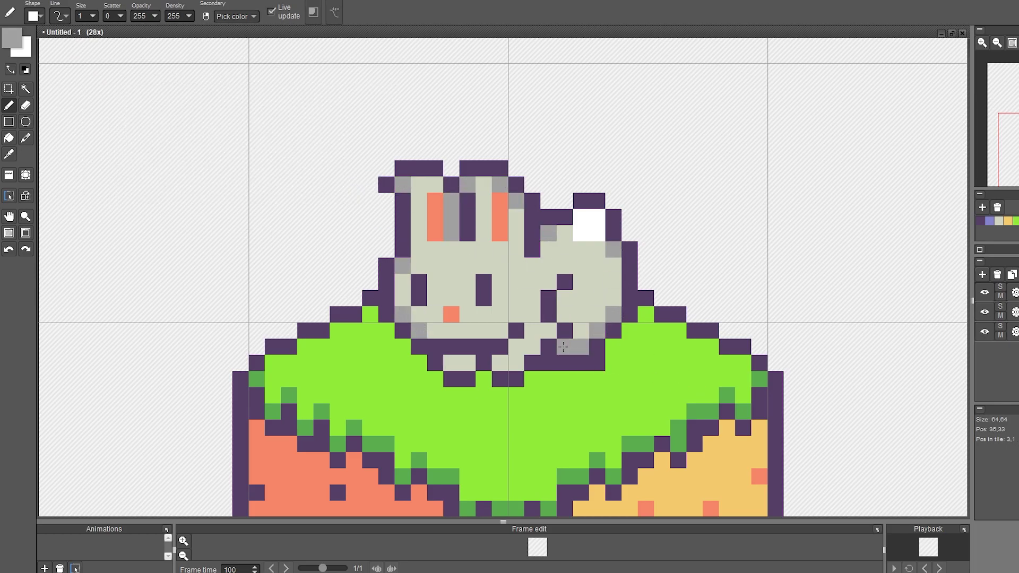
{"action": "left_click", "coordinate": [516, 363]}
{"action": "left_click", "coordinate": [532, 347]}
{"action": "right_click", "coordinate": [533, 364]}
{"action": "right_click", "coordinate": [516, 363]}
{"action": "left_click", "coordinate": [500, 363]}
{"action": "left_click_drag", "start_coordinate": [468, 364], "coordinate": [451, 363]}
Examine the shaded rabbit on the grass cube at several magnifications.
{"action": "scroll", "coordinate": [510, 382], "scroll_direction": "down", "scroll_amount": 4}
{"action": "scroll", "coordinate": [523, 403], "scroll_direction": "up", "scroll_amount": 3}
{"action": "scroll", "coordinate": [533, 424], "scroll_direction": "up", "scroll_amount": 1}
{"action": "scroll", "coordinate": [571, 407], "scroll_direction": "down", "scroll_amount": 4}
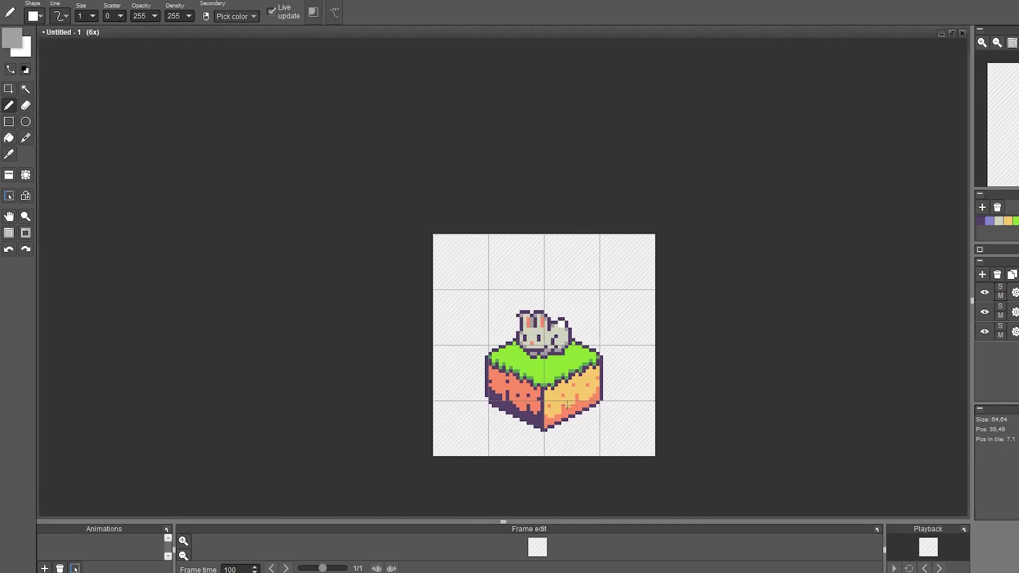
{"action": "scroll", "coordinate": [571, 406], "scroll_direction": "up", "scroll_amount": 3}
{"action": "scroll", "coordinate": [516, 291], "scroll_direction": "down", "scroll_amount": 3}
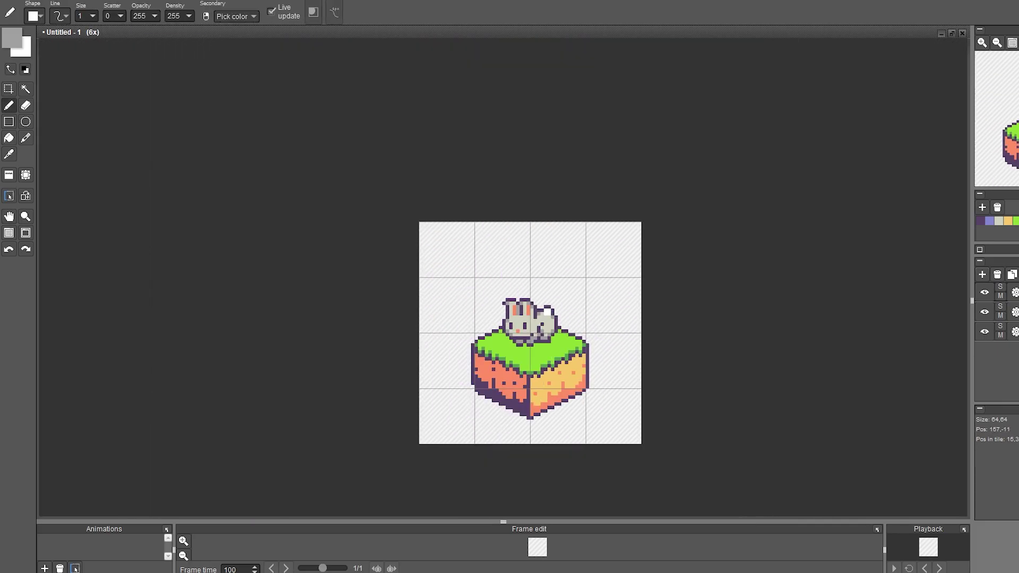
{"action": "scroll", "coordinate": [543, 296], "scroll_direction": "up", "scroll_amount": 2}
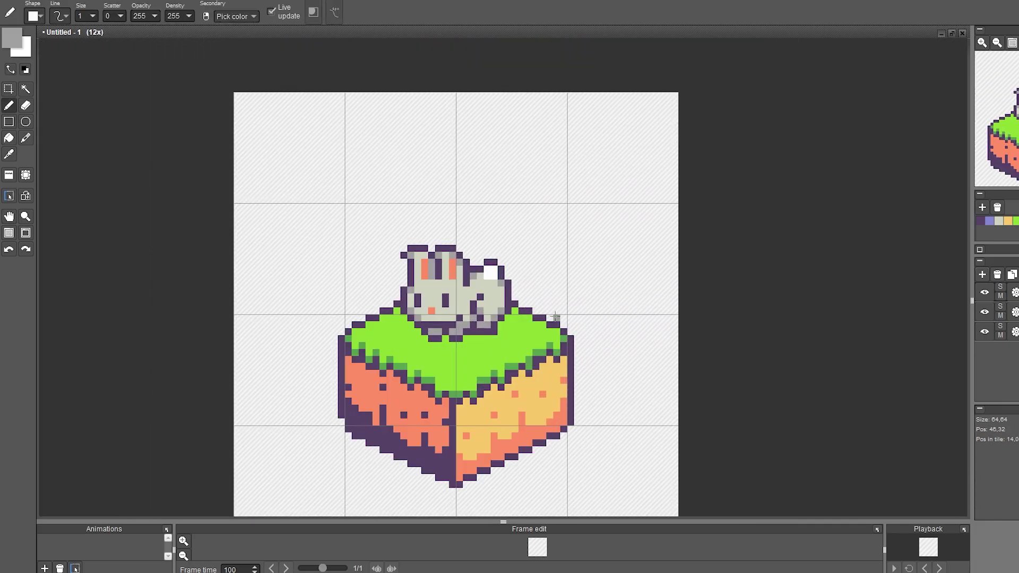
{"action": "scroll", "coordinate": [606, 361], "scroll_direction": "up", "scroll_amount": 1}
{"action": "scroll", "coordinate": [475, 358], "scroll_direction": "down", "scroll_amount": 4}
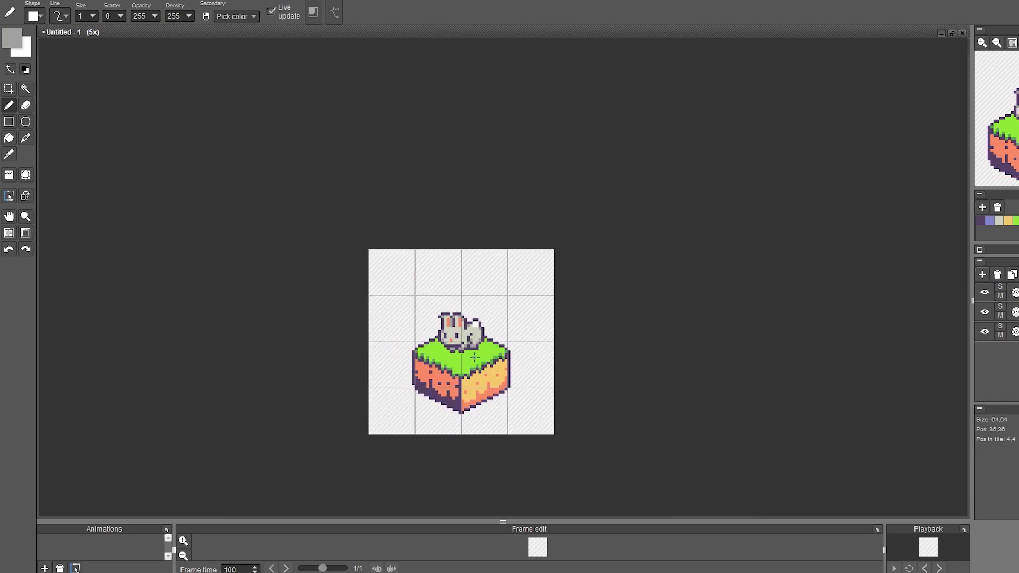
{"action": "scroll", "coordinate": [504, 379], "scroll_direction": "up", "scroll_amount": 4}
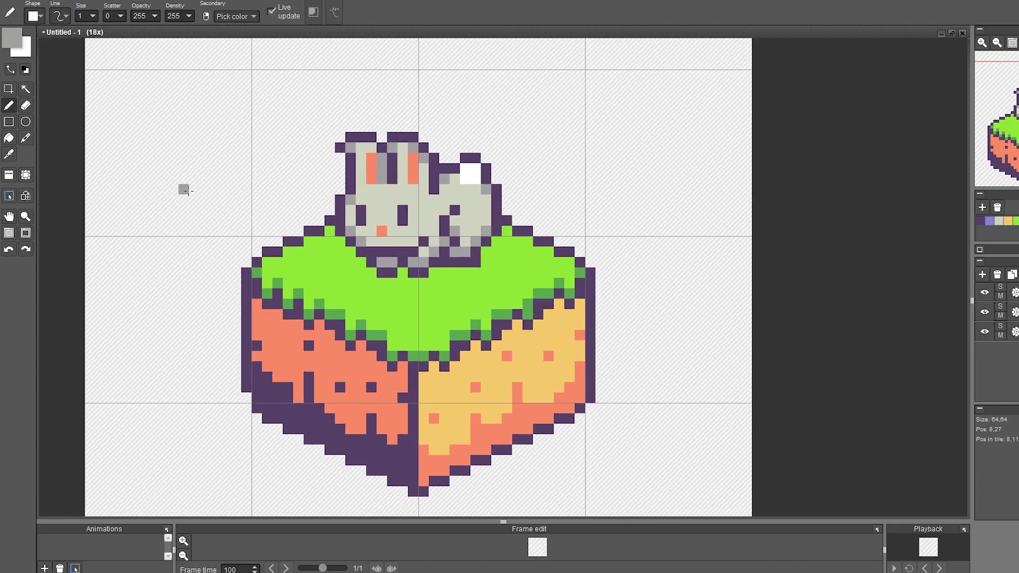
Draw three small salmon flowers with yellow centres spread across the cube's grass top.
{"action": "right_click", "coordinate": [535, 267]}
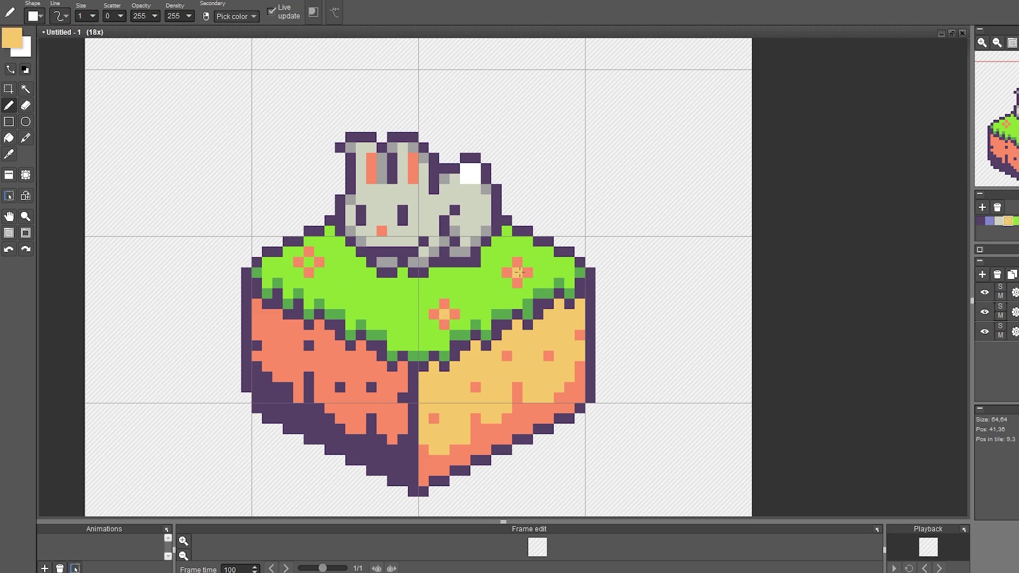
{"action": "scroll", "coordinate": [519, 273], "scroll_direction": "down", "scroll_amount": 3}
{"action": "scroll", "coordinate": [547, 357], "scroll_direction": "up", "scroll_amount": 1}
{"action": "scroll", "coordinate": [529, 403], "scroll_direction": "up", "scroll_amount": 1}
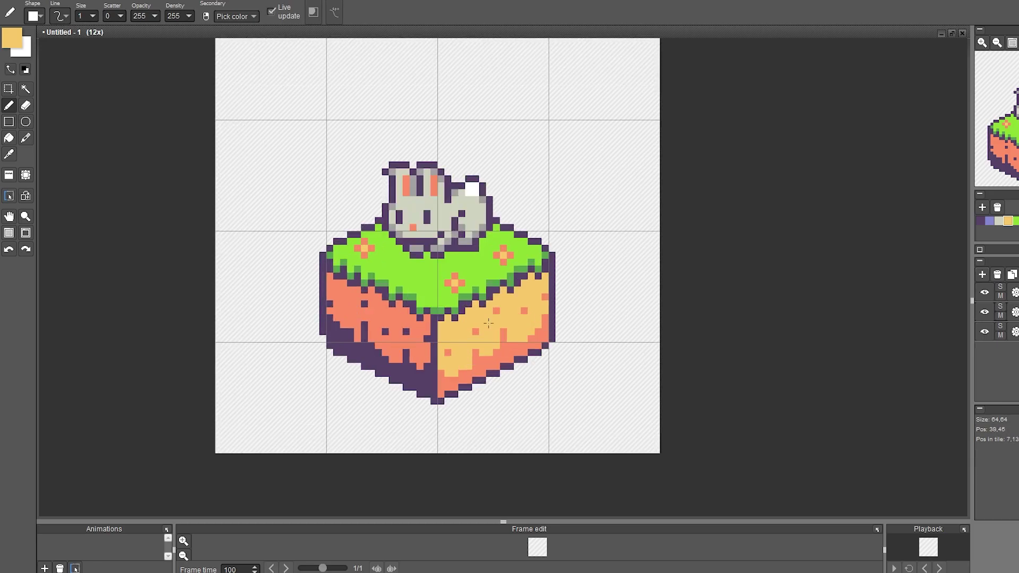
Add a new layer and rename the existing layers bunny, cube and flowers.
{"action": "left_click", "coordinate": [984, 277]}
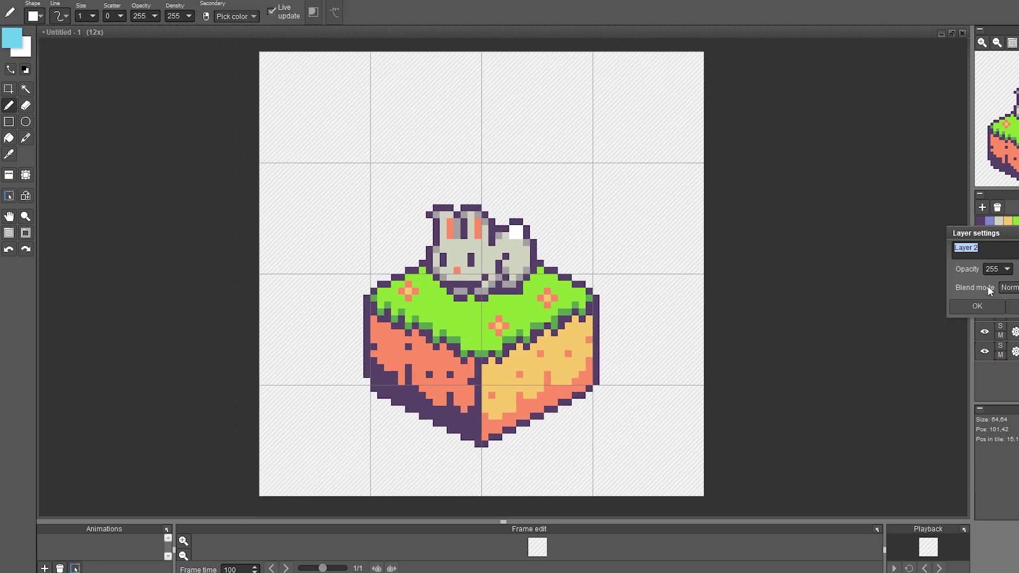
{"action": "left_click", "coordinate": [1017, 333]}
{"action": "type", "text": "bunny"}
{"action": "key", "text": "Return"}
{"action": "left_click", "coordinate": [1015, 352]}
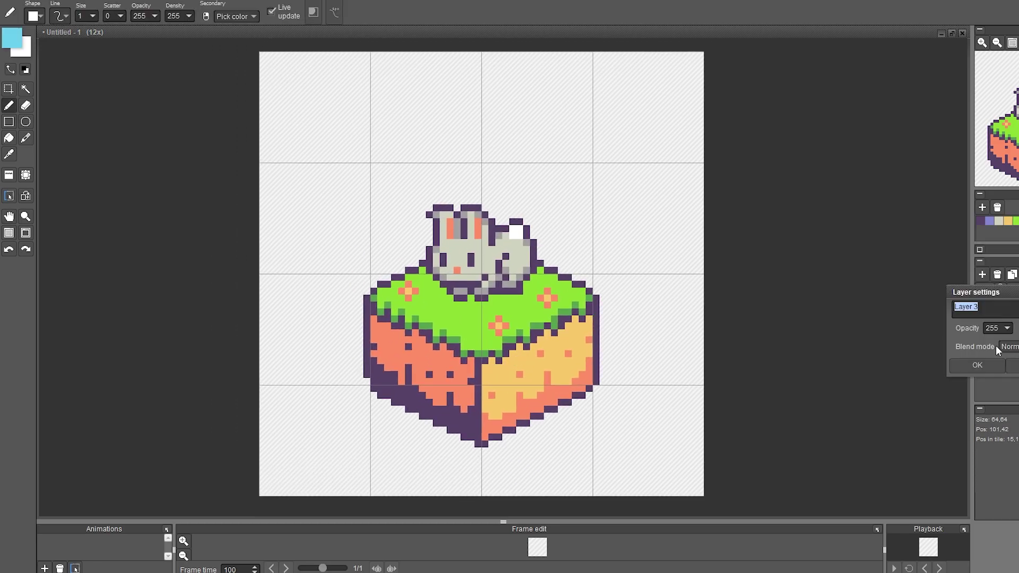
{"action": "type", "text": "cube"}
{"action": "key", "text": "Return"}
{"action": "left_click", "coordinate": [1017, 312]}
{"action": "type", "text": "flowers"}
{"action": "key", "text": "Return"}
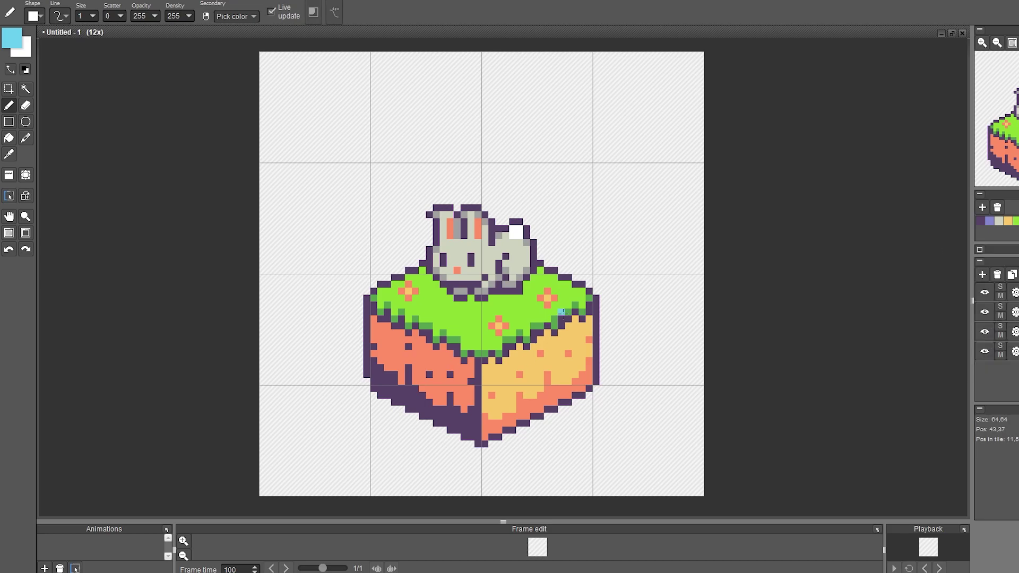
Fill the background with light blue and paint a darker blue sea below a horizontal line behind the cube's lower half.
{"action": "key", "text": "f"}
{"action": "left_click", "coordinate": [664, 228]}
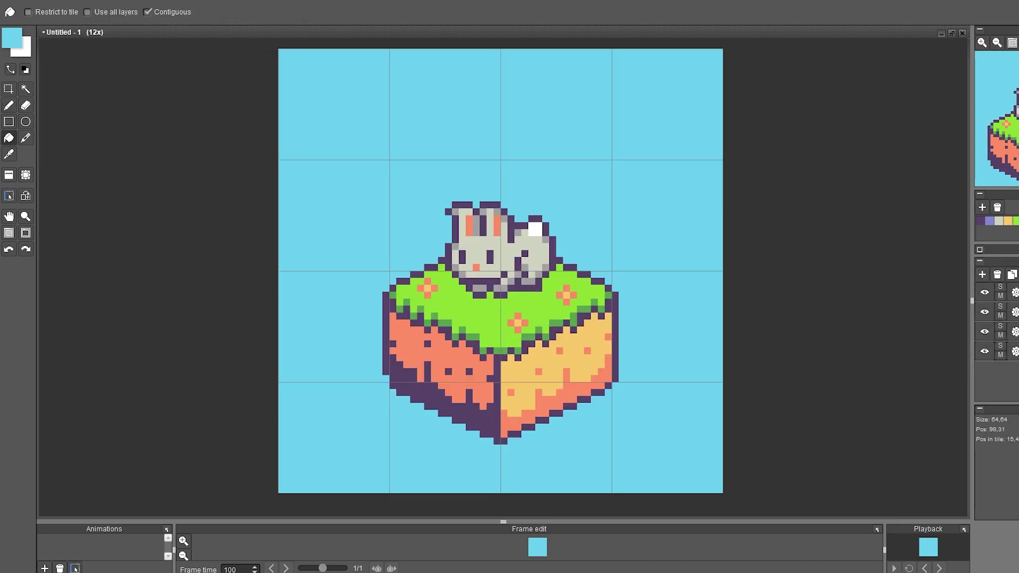
{"action": "double_click", "coordinate": [1017, 221]}
{"action": "left_click", "coordinate": [398, 96]}
{"action": "key", "text": "Return"}
{"action": "key", "text": "b"}
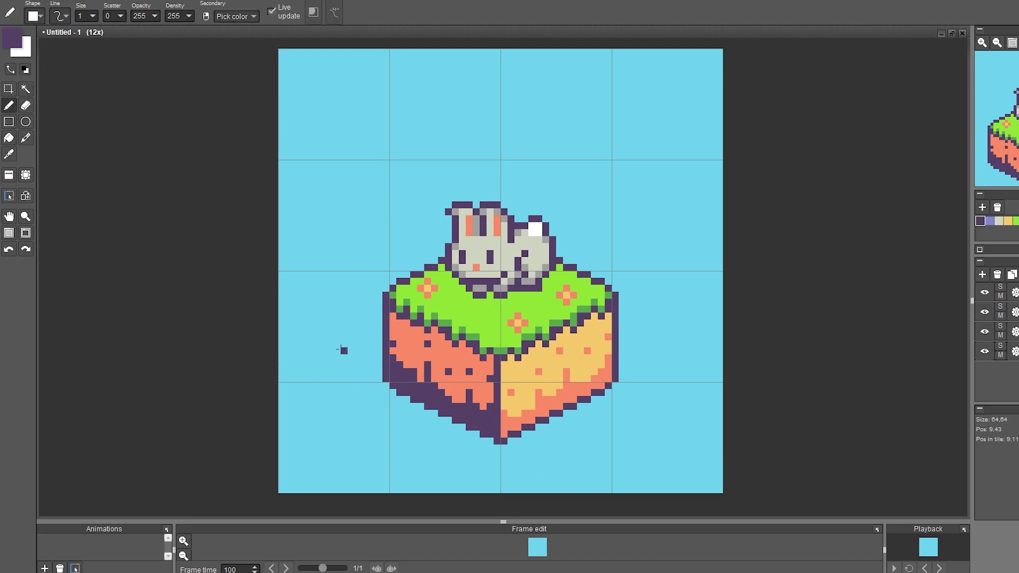
{"action": "left_click_drag", "start_coordinate": [282, 376], "coordinate": [737, 380]}
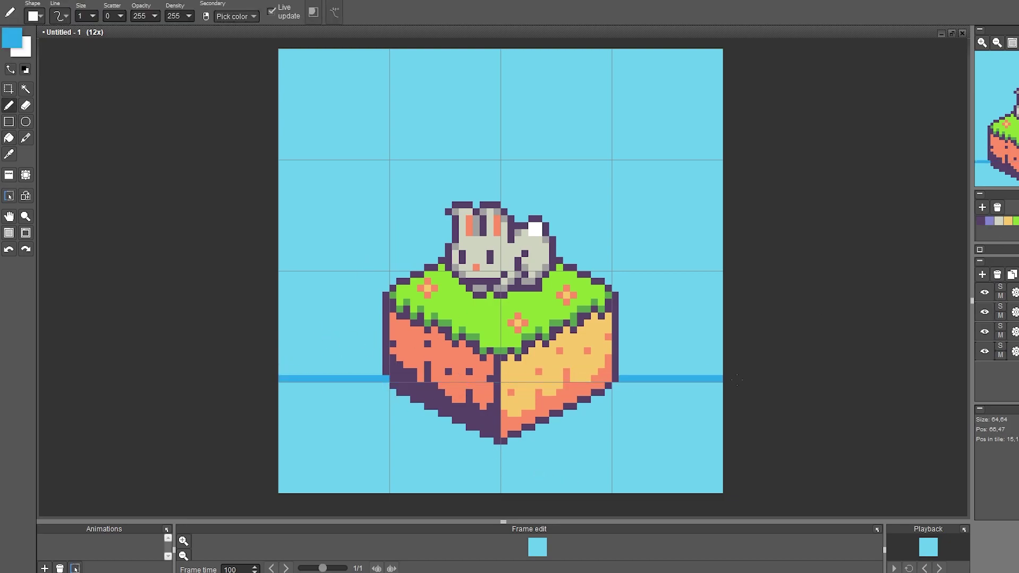
{"action": "key", "text": "g"}
{"action": "left_click", "coordinate": [536, 456]}
{"action": "key", "text": "b"}
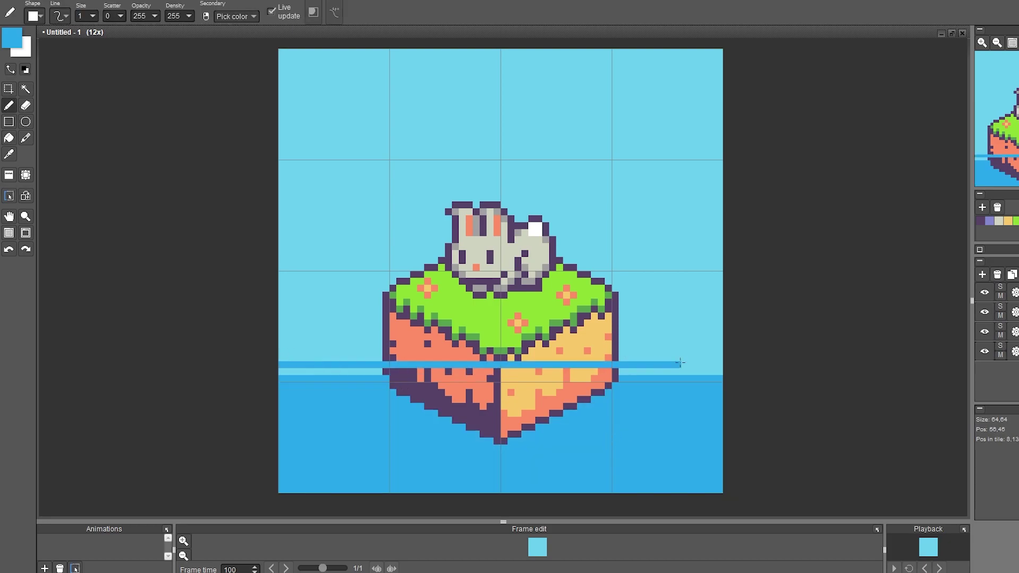
Draw horizontal darker blue stripes of varying thickness above the sea's edge behind the cube.
{"action": "mouse_move", "coordinate": [282, 362]}
{"action": "left_mouse_down"}
{"action": "mouse_move", "coordinate": [686, 358]}
{"action": "mouse_move", "coordinate": [277, 357]}
{"action": "mouse_move", "coordinate": [723, 341]}
{"action": "mouse_move", "coordinate": [278, 323]}
{"action": "left_mouse_up"}
{"action": "scroll", "coordinate": [625, 401], "scroll_direction": "down", "scroll_amount": 4}
{"action": "scroll", "coordinate": [626, 408], "scroll_direction": "up", "scroll_amount": 3}
{"action": "left_click_drag", "start_coordinate": [676, 377], "coordinate": [663, 401]}
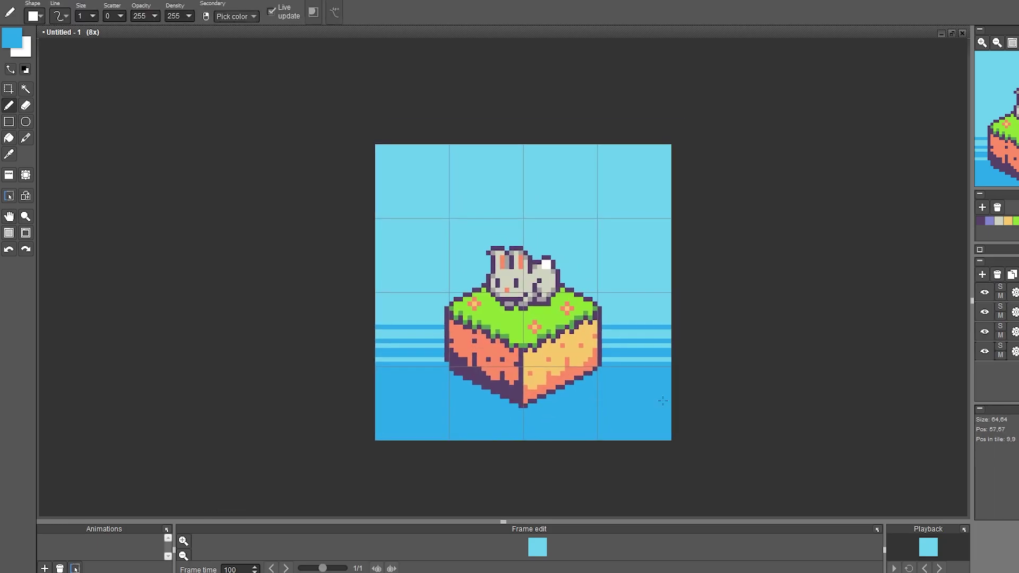
Add a layer and draw three filled white ellipses as clouds: left of the cube, right of the rabbit and above it.
{"action": "left_click", "coordinate": [1015, 352]}
{"action": "left_click", "coordinate": [978, 365]}
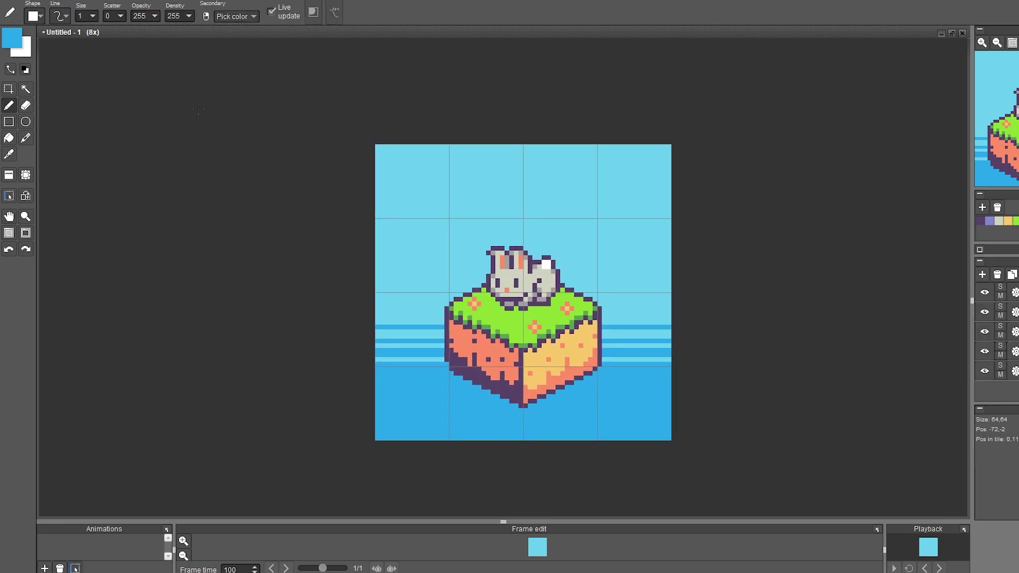
{"action": "left_click", "coordinate": [25, 122]}
{"action": "scroll", "coordinate": [451, 232], "scroll_direction": "up", "scroll_amount": 1}
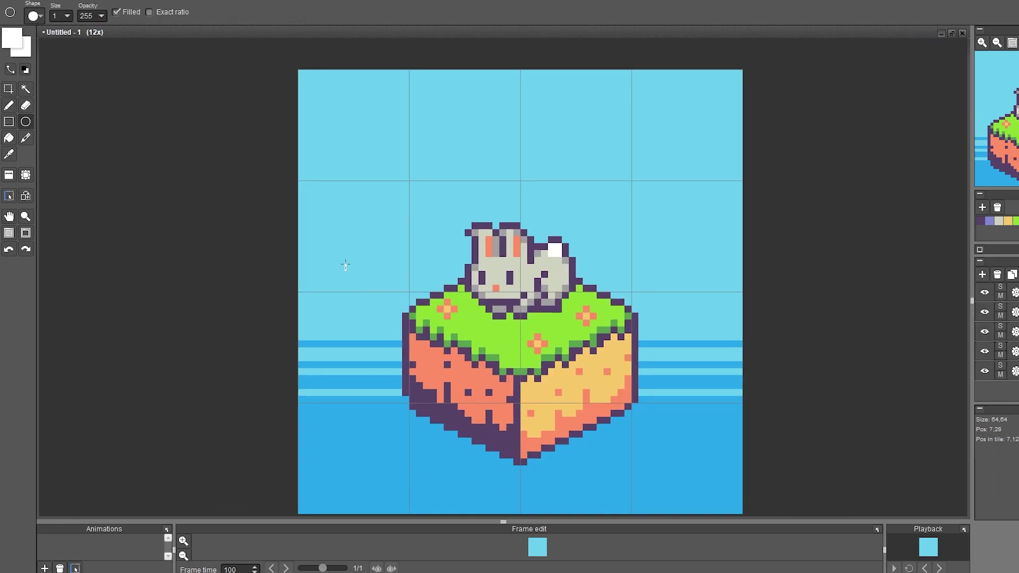
{"action": "left_click_drag", "start_coordinate": [345, 265], "coordinate": [503, 353]}
{"action": "left_click_drag", "start_coordinate": [699, 209], "coordinate": [544, 297]}
{"action": "left_click_drag", "start_coordinate": [384, 134], "coordinate": [495, 193]}
Select the cloud to the right of the rabbit and shrink it slightly.
{"action": "scroll", "coordinate": [669, 310], "scroll_direction": "down", "scroll_amount": 4}
{"action": "scroll", "coordinate": [677, 340], "scroll_direction": "up", "scroll_amount": 2}
{"action": "left_click_drag", "start_coordinate": [672, 338], "coordinate": [628, 352]}
{"action": "scroll", "coordinate": [629, 350], "scroll_direction": "up", "scroll_amount": 1}
{"action": "key", "text": "s"}
{"action": "left_click_drag", "start_coordinate": [654, 292], "coordinate": [522, 215]}
{"action": "key", "text": "ctrl+t"}
{"action": "left_click_drag", "start_coordinate": [656, 215], "coordinate": [642, 220]}
{"action": "key", "text": "Return"}
Move the left cloud lower and further outward beside the cube and slightly reduce its height and width.
{"action": "left_click_drag", "start_coordinate": [388, 258], "coordinate": [530, 334]}
{"action": "left_click_drag", "start_coordinate": [387, 335], "coordinate": [395, 331]}
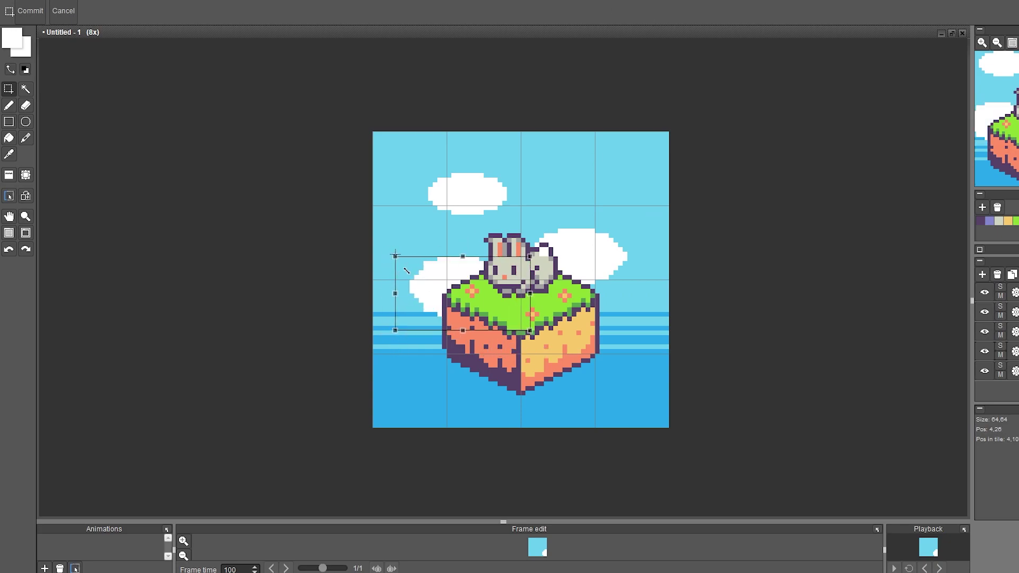
{"action": "left_click_drag", "start_coordinate": [395, 255], "coordinate": [399, 276]}
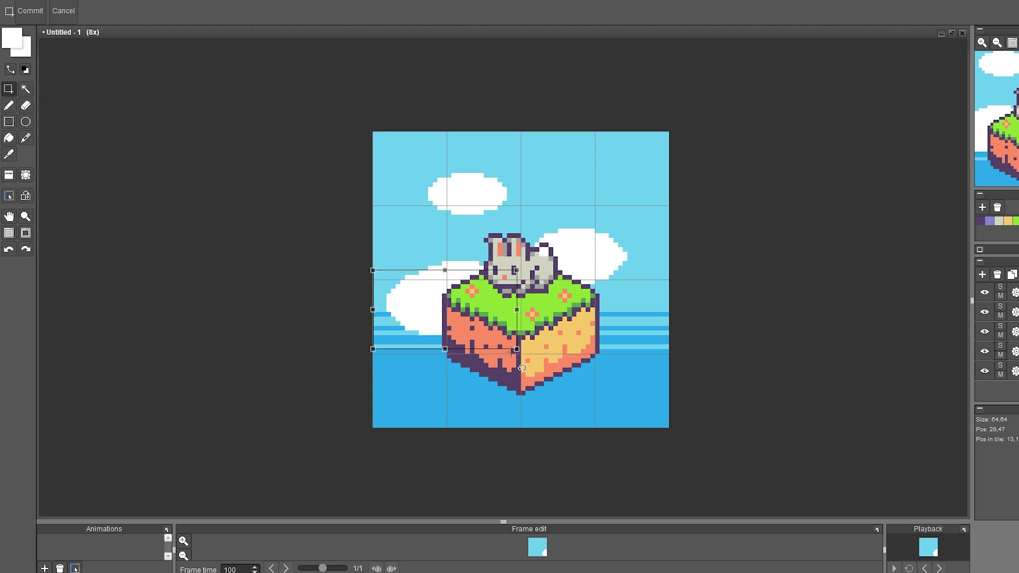
{"action": "key", "text": "ctrl+z"}
{"action": "key", "text": "ctrl+v"}
{"action": "left_click_drag", "start_coordinate": [467, 278], "coordinate": [420, 310]}
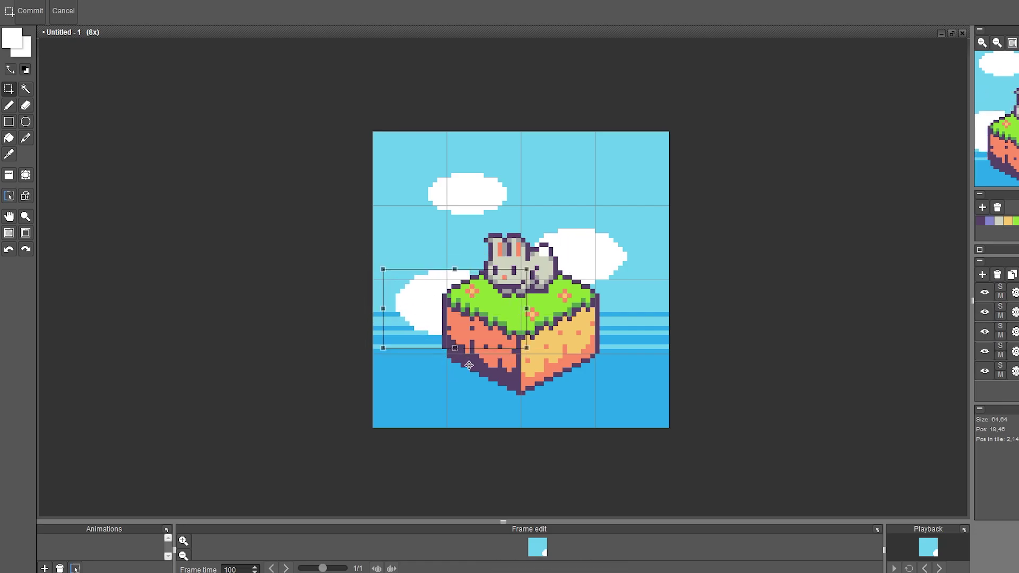
{"action": "left_click_drag", "start_coordinate": [455, 348], "coordinate": [455, 335]}
{"action": "left_click_drag", "start_coordinate": [381, 301], "coordinate": [390, 301]}
Lower the upper cloud and the right cloud by a few pixels so they sit closer around the rabbit.
{"action": "scroll", "coordinate": [499, 336], "scroll_direction": "down", "scroll_amount": 5}
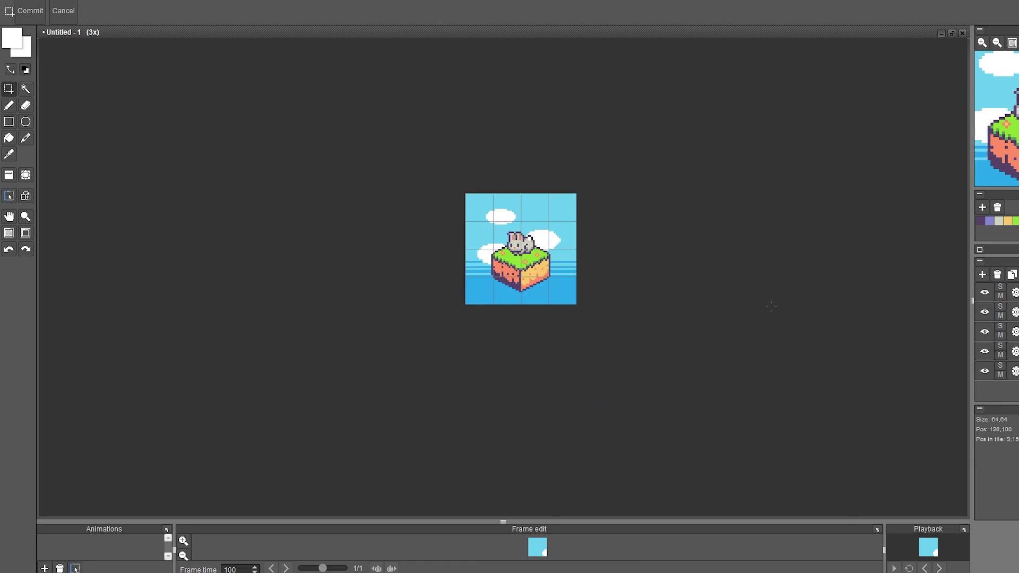
{"action": "scroll", "coordinate": [519, 198], "scroll_direction": "up", "scroll_amount": 4}
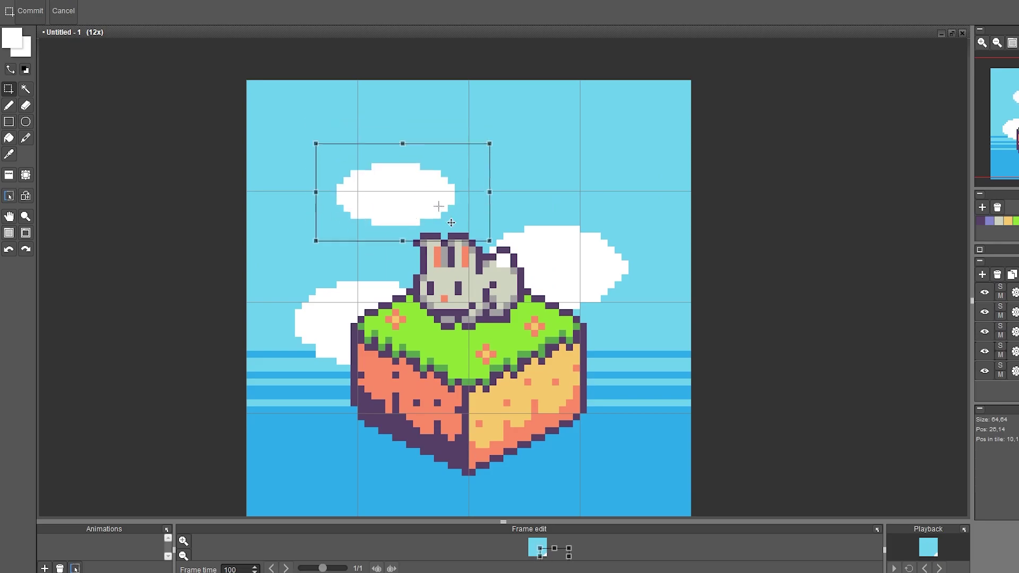
{"action": "scroll", "coordinate": [577, 356], "scroll_direction": "down", "scroll_amount": 4}
{"action": "scroll", "coordinate": [582, 360], "scroll_direction": "down", "scroll_amount": 1}
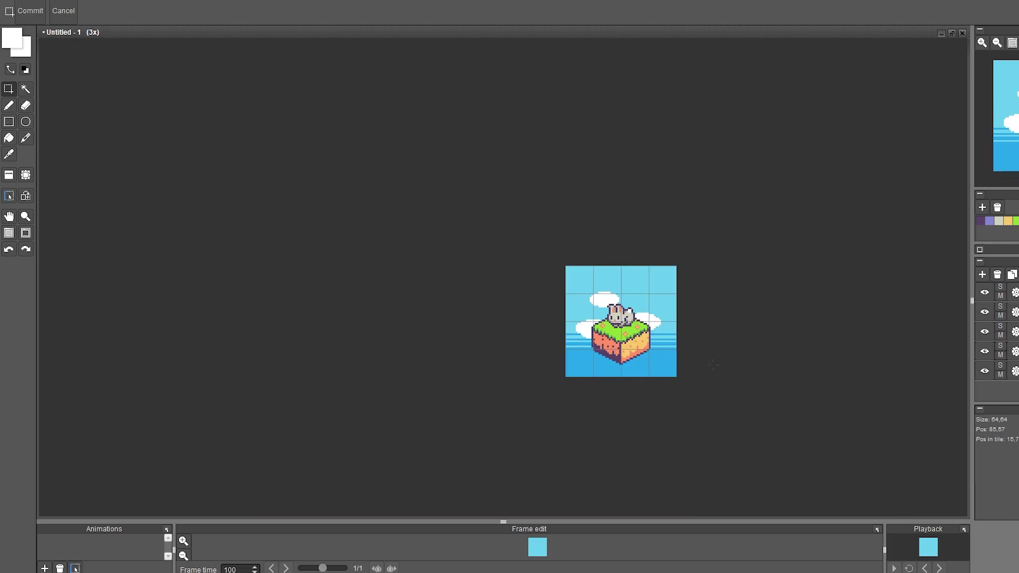
{"action": "scroll", "coordinate": [632, 343], "scroll_direction": "up", "scroll_amount": 4}
{"action": "key", "text": "e"}
{"action": "scroll", "coordinate": [623, 285], "scroll_direction": "down", "scroll_amount": 4}
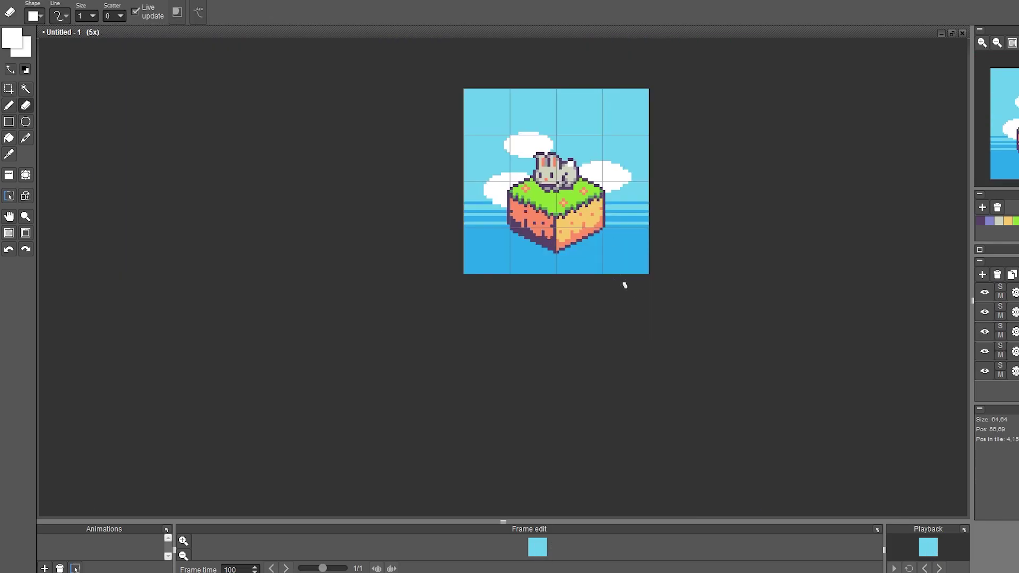